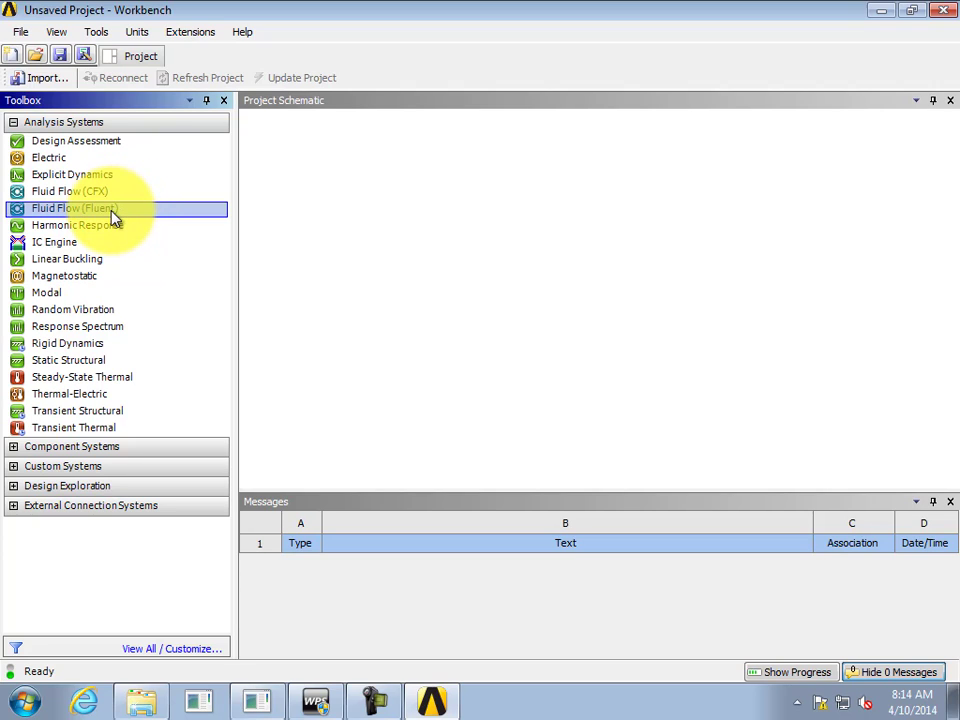
Add a Fluid Flow (Fluent) analysis system to the project and import the probe geometry file into it
drag(113, 218, 300, 208)
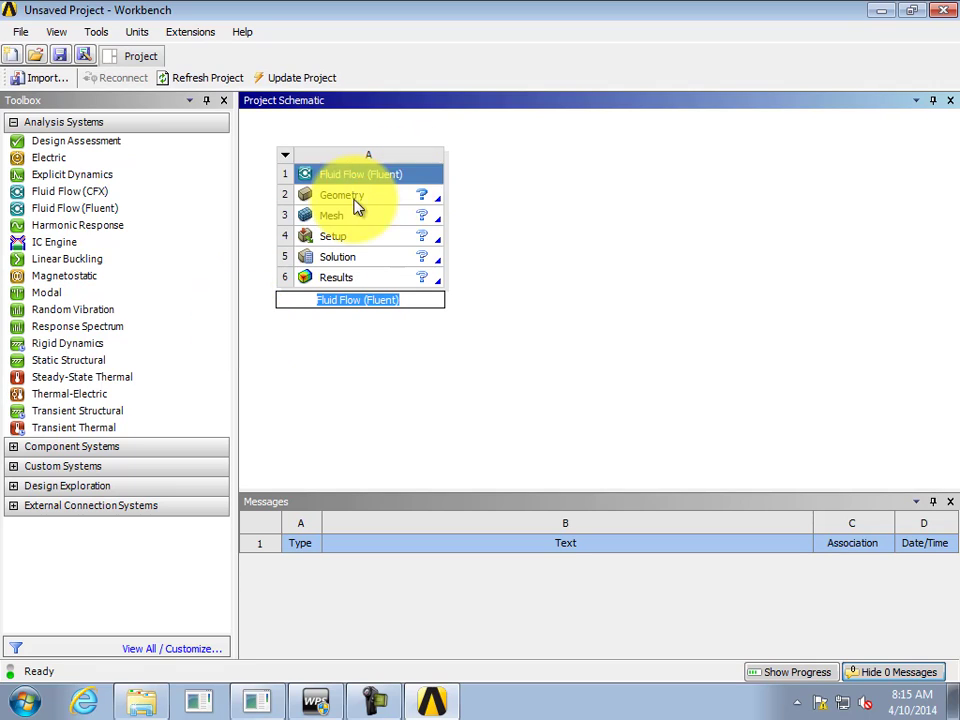
click(403, 203)
right_click(403, 203)
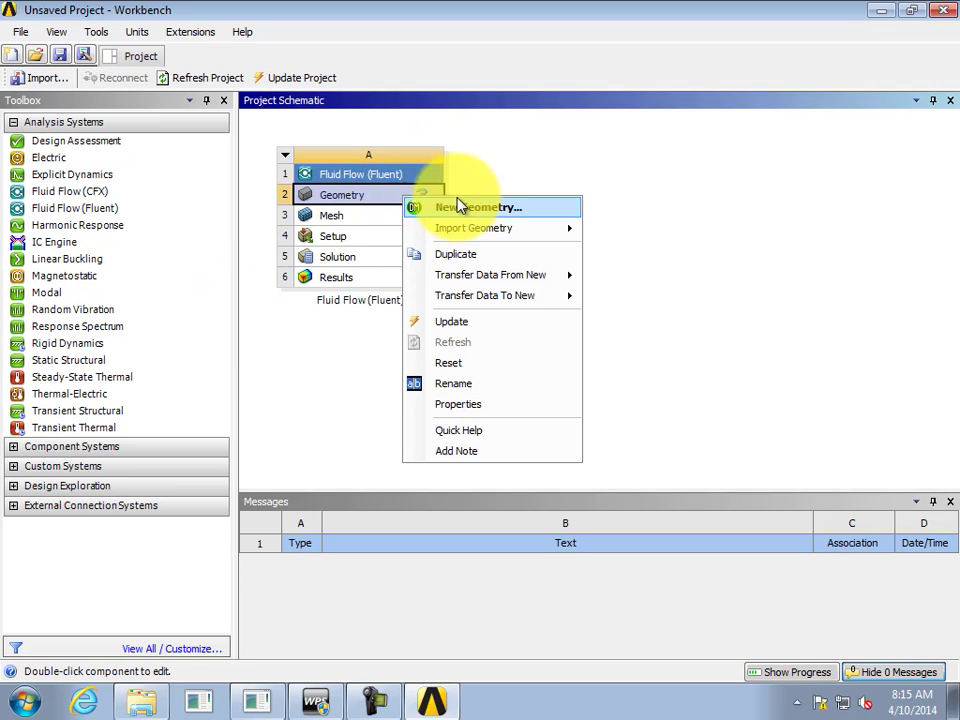
mouse_move(481, 232)
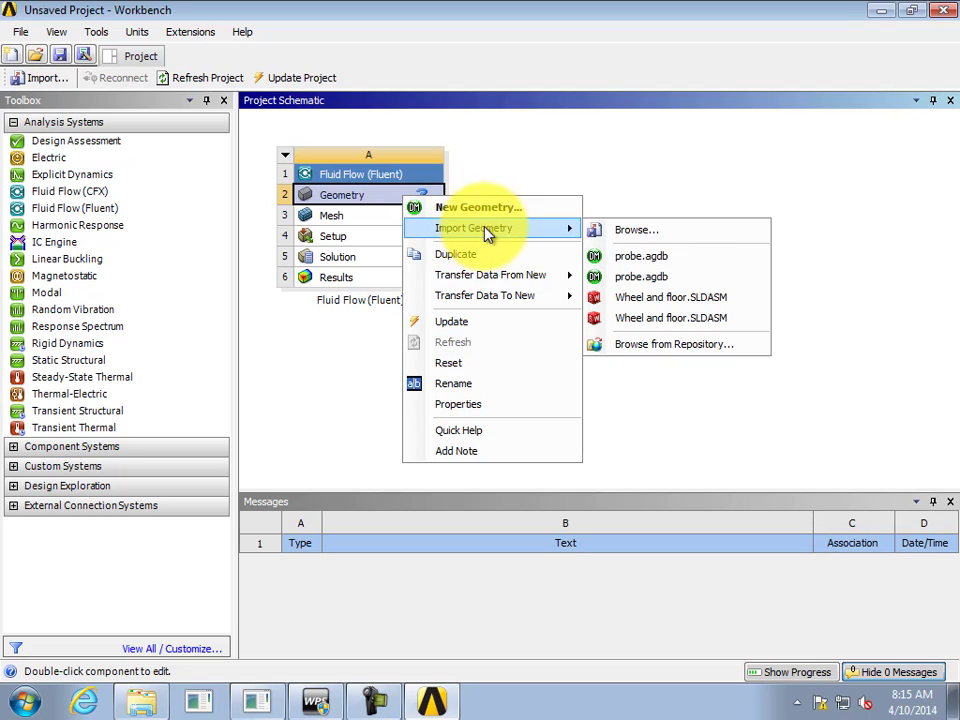
click(630, 232)
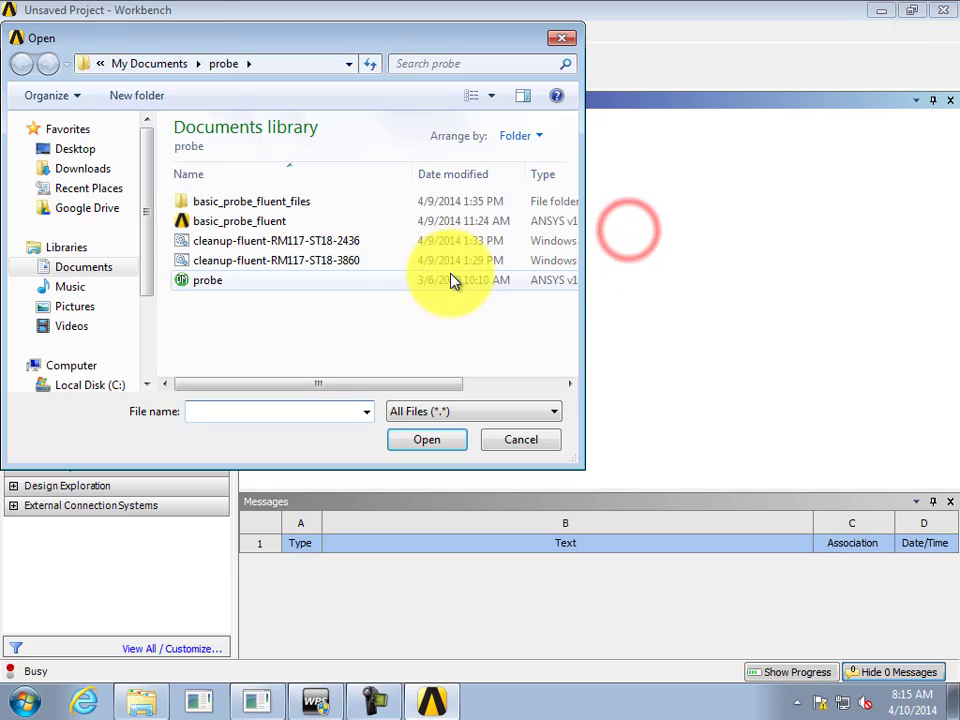
click(198, 283)
double_click(198, 283)
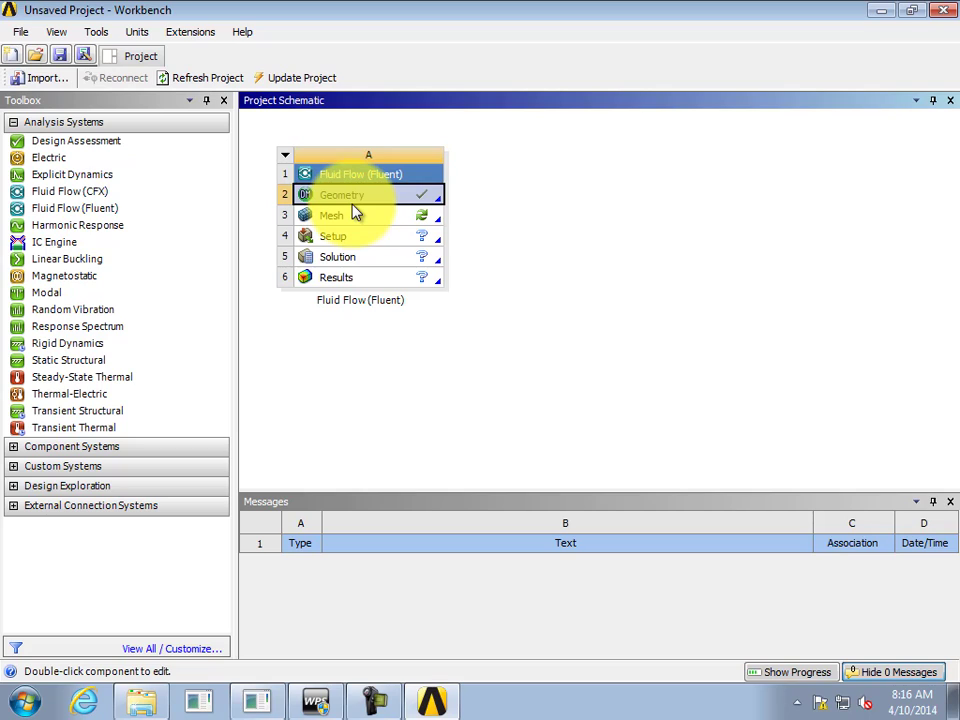
Open the mesh component of the Fluid Flow (Fluent) system for editing in the Meshing application
click(366, 227)
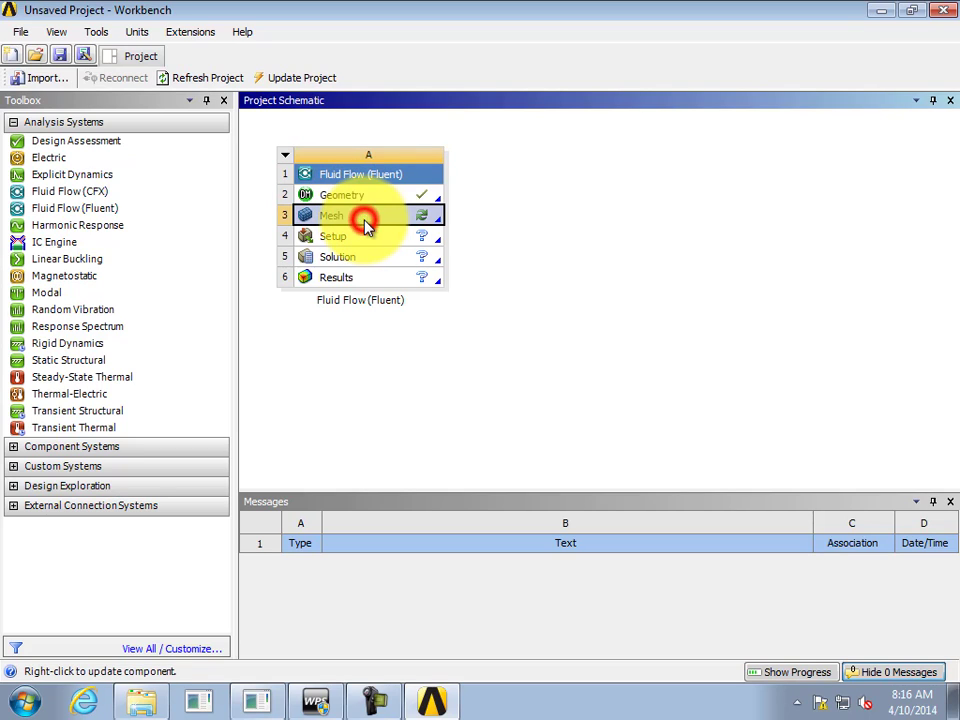
double_click(364, 221)
right_click(368, 219)
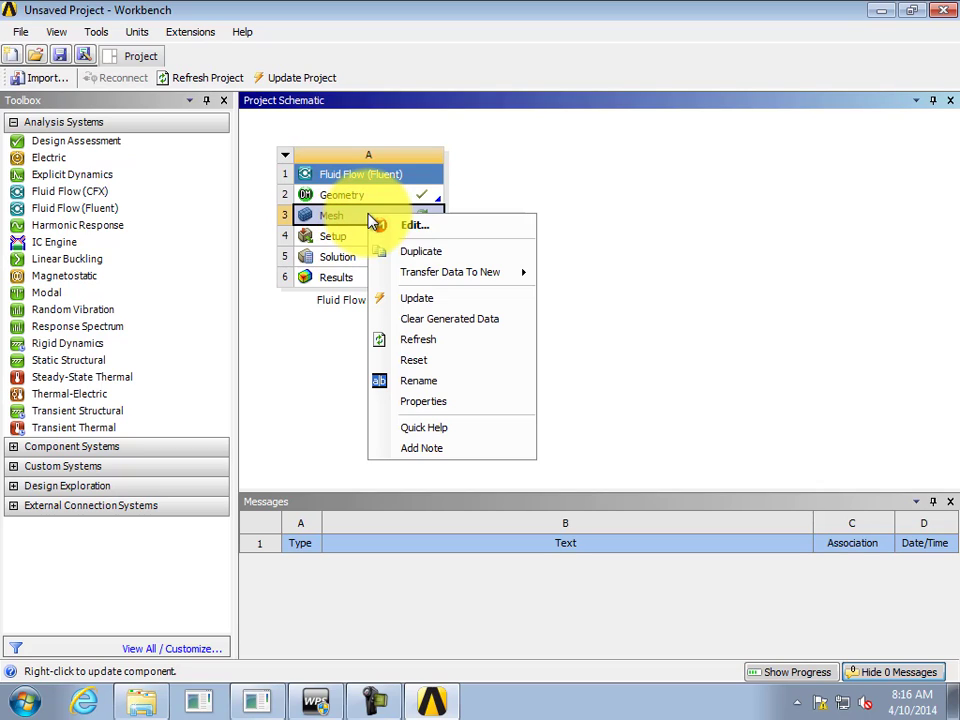
click(432, 226)
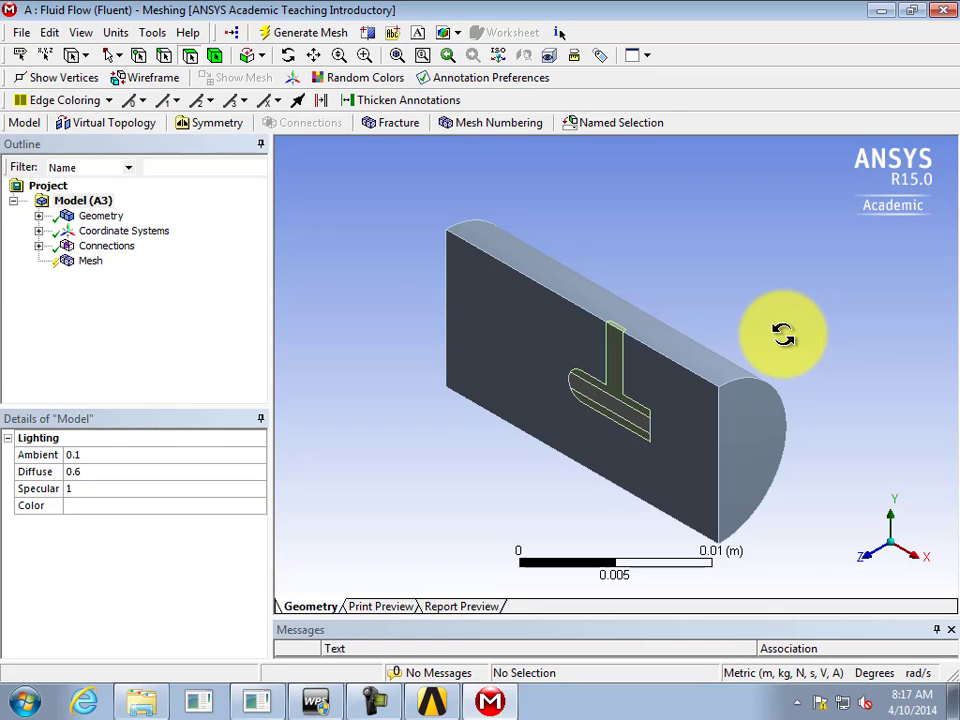
Suppress the Solid probe body in the model geometry, keeping only the Fluid part active
mouse_move(783, 335)
mouse_down()
mouse_move(793, 289)
mouse_move(846, 272)
mouse_move(791, 317)
mouse_up()
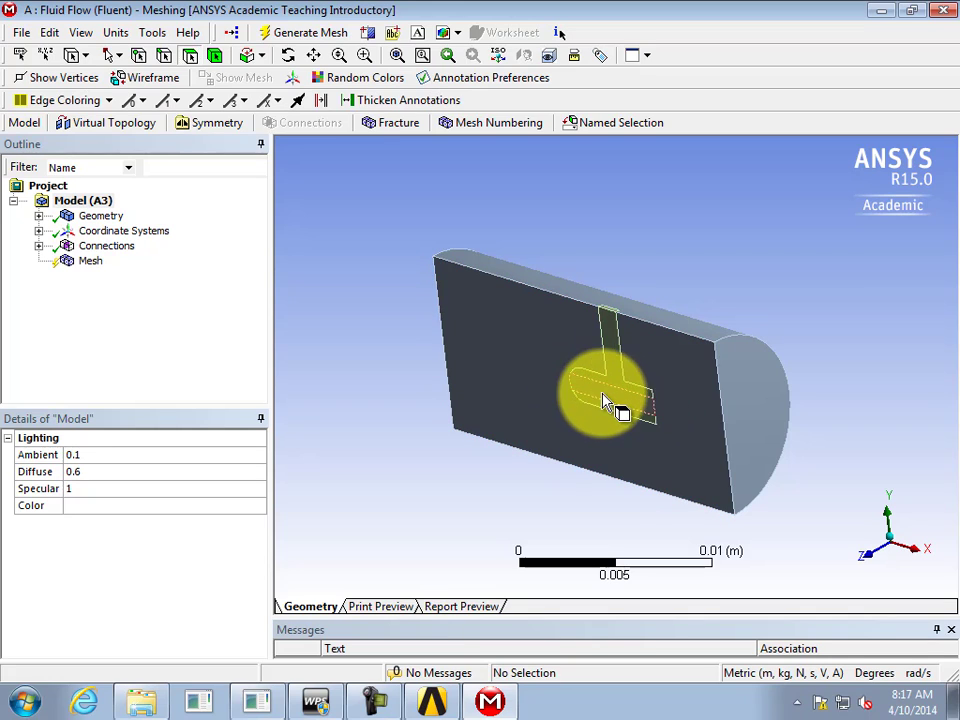
click(870, 557)
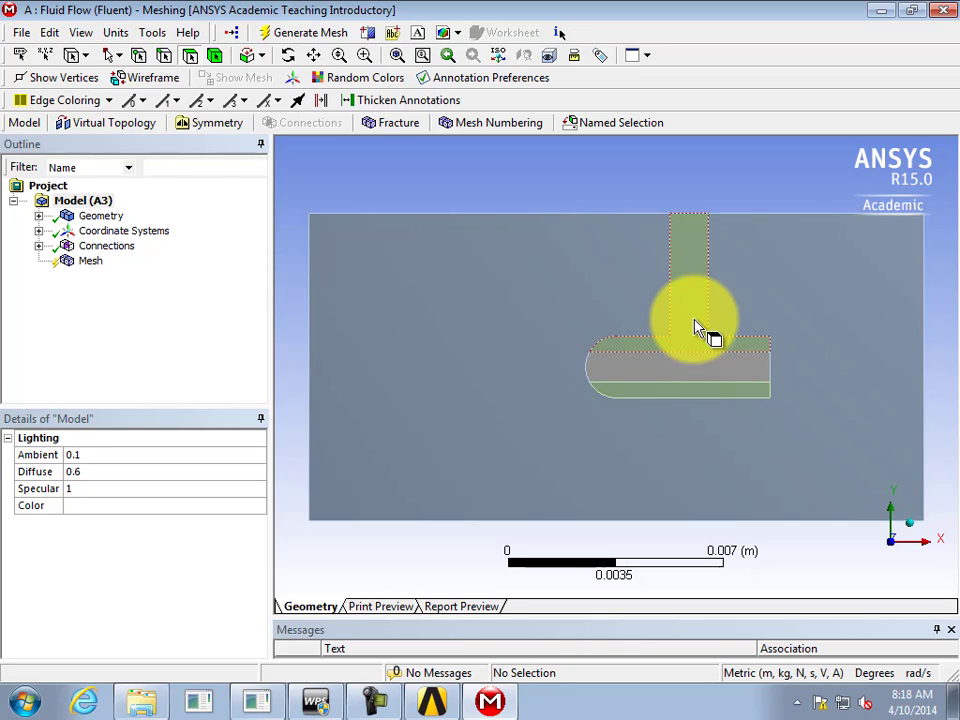
click(37, 215)
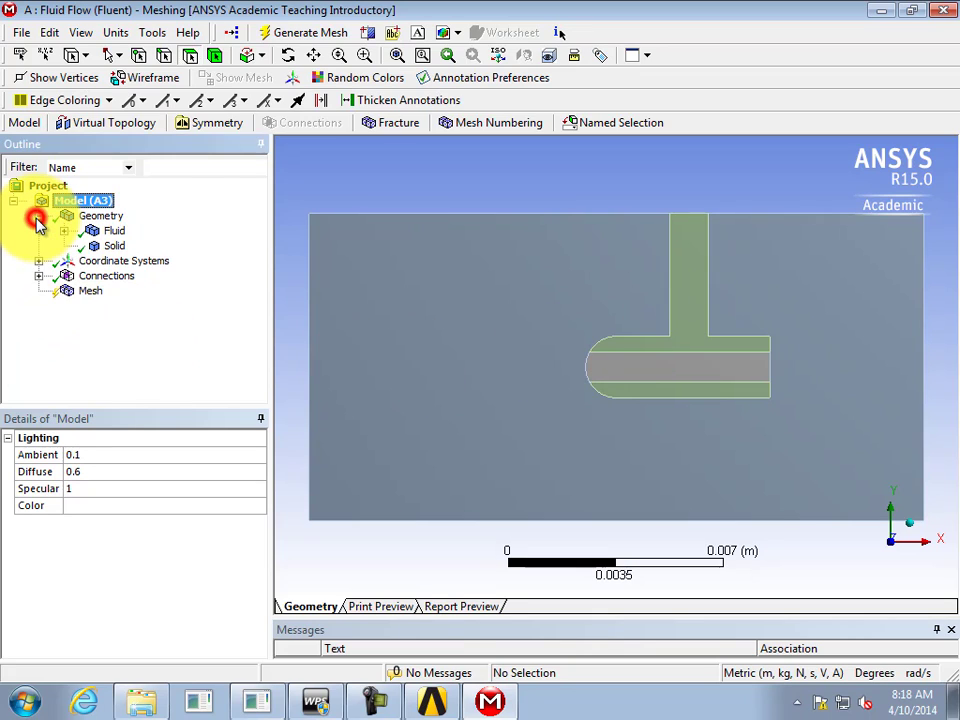
click(115, 231)
drag(702, 267, 621, 289)
click(115, 246)
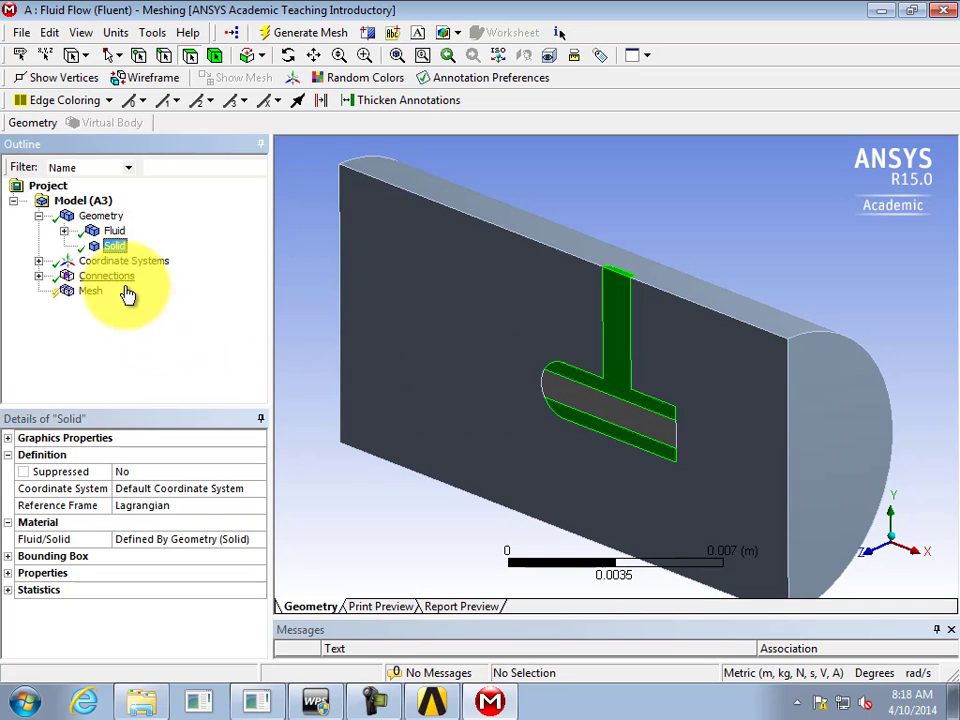
right_click(117, 248)
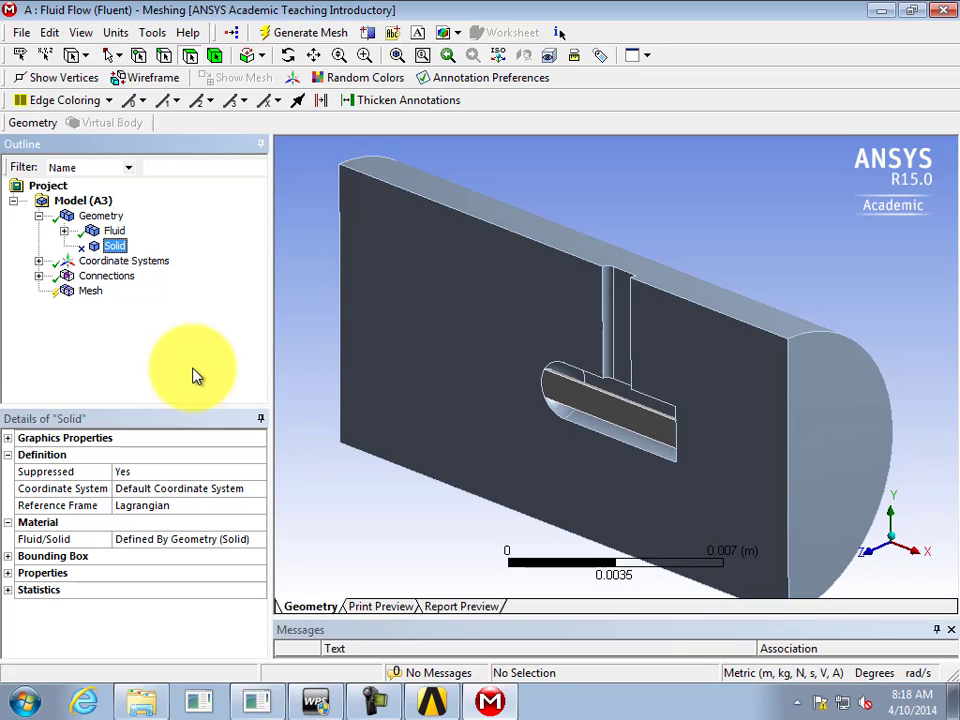
Restore the Meshing window to a smaller size and review the solver preference options in the mesh settings
click(86, 290)
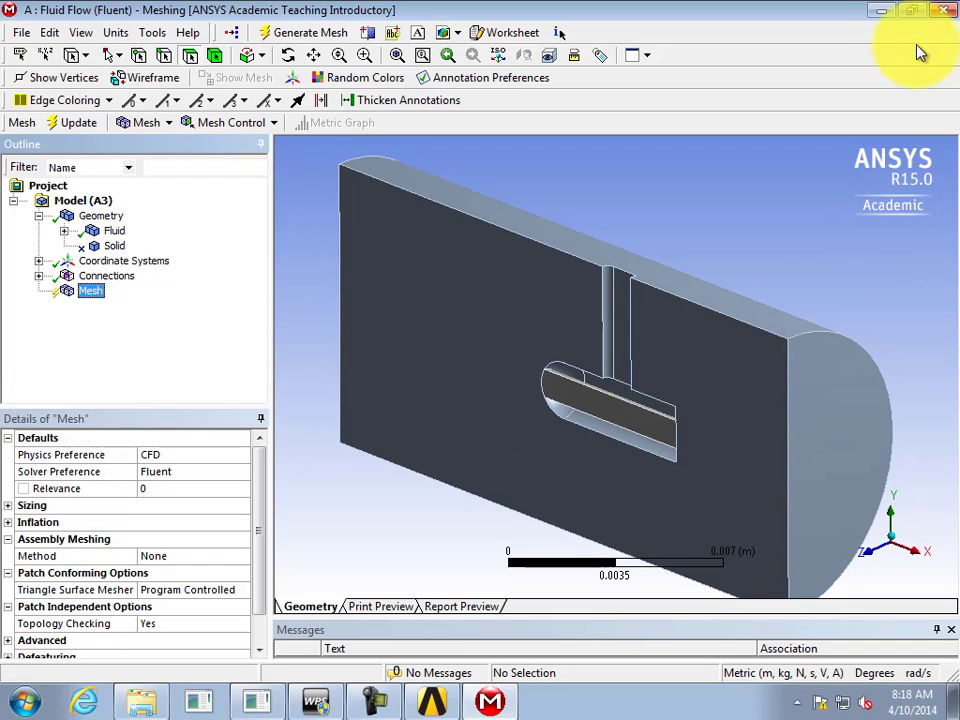
click(911, 12)
drag(809, 25, 813, 26)
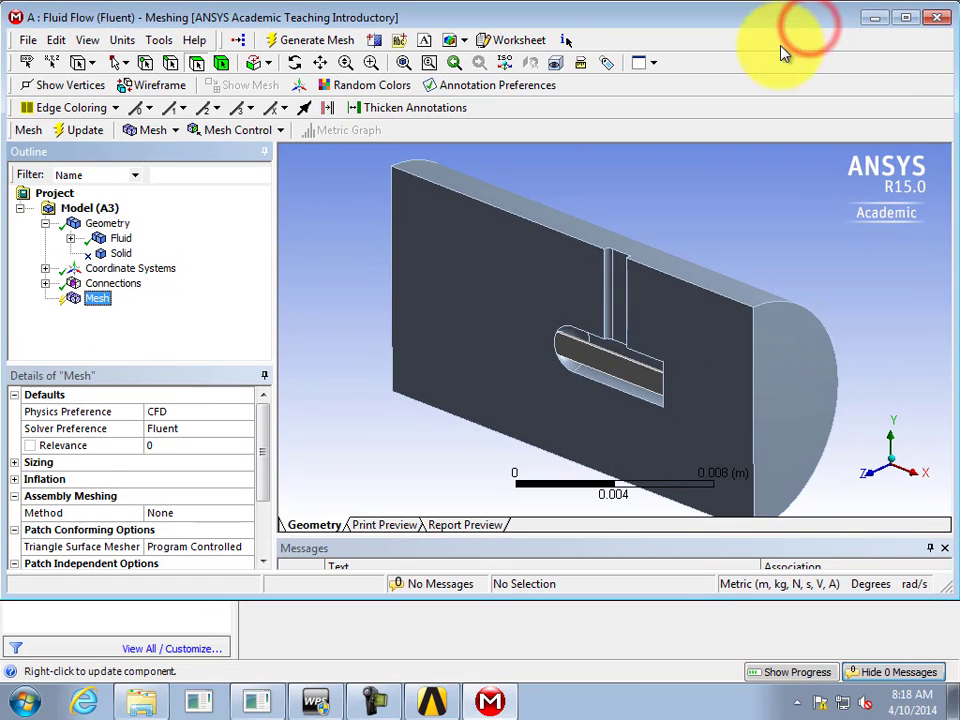
click(167, 429)
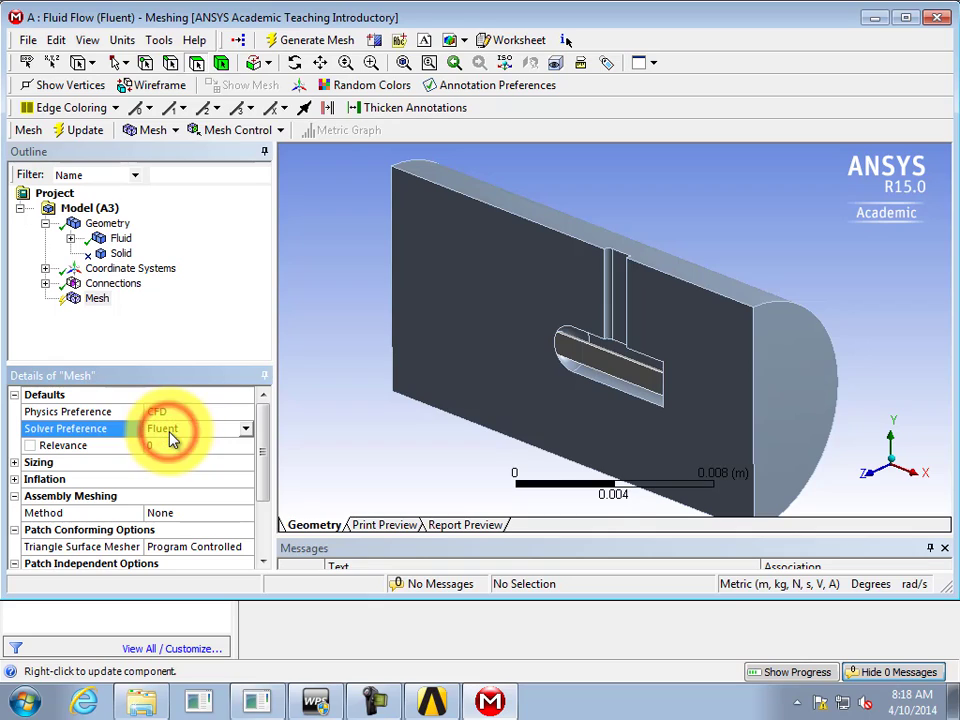
click(246, 430)
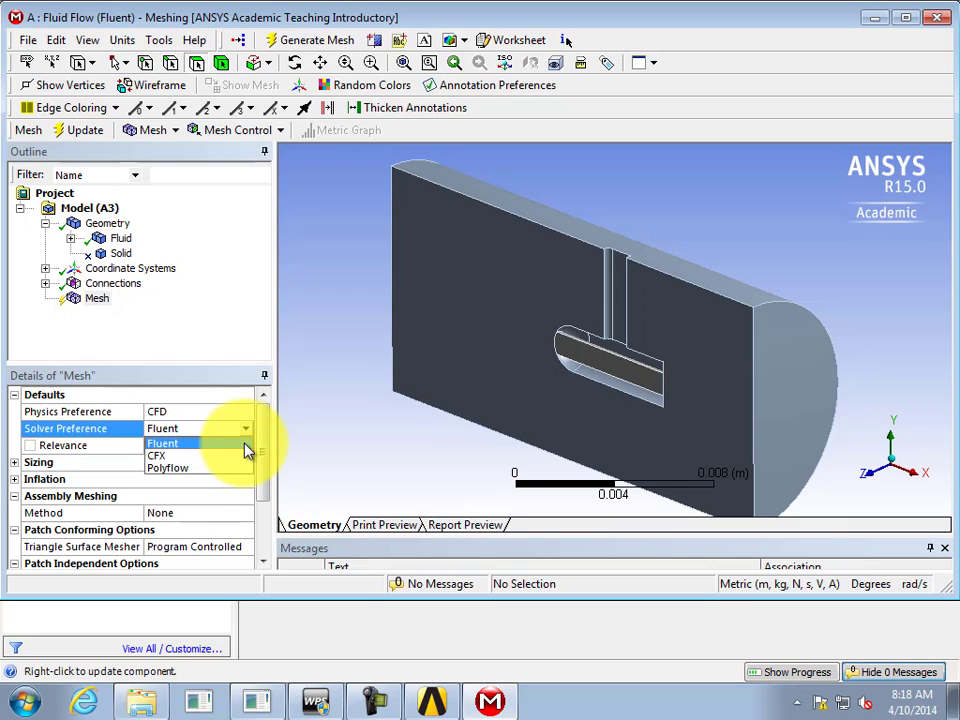
click(274, 426)
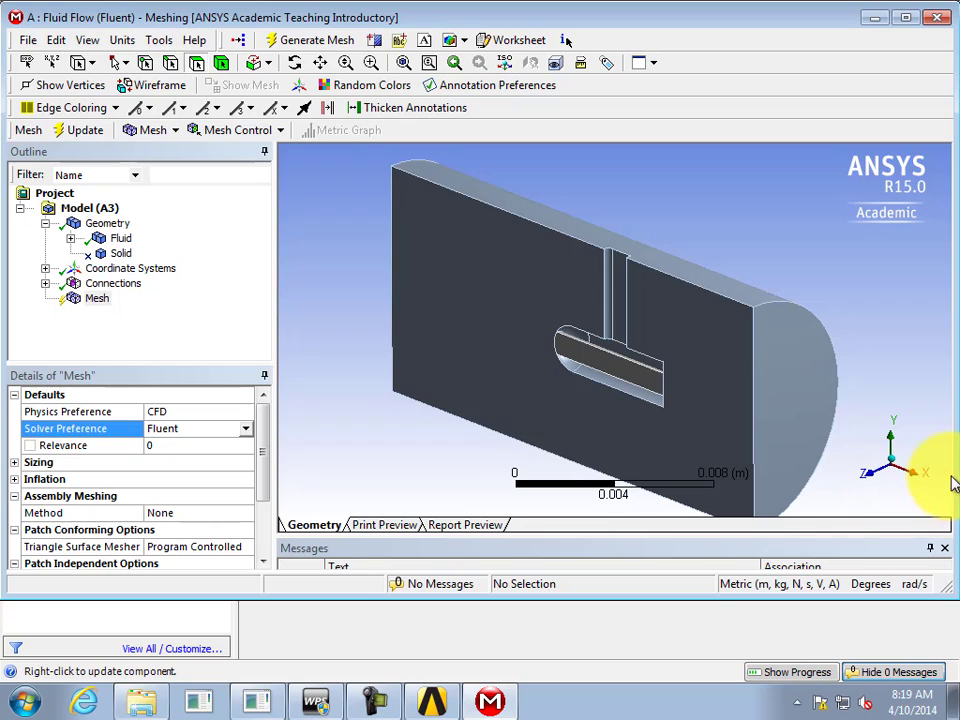
Create a named selection called "velocity inlet" on the semicircular end face at the negative X end
click(875, 465)
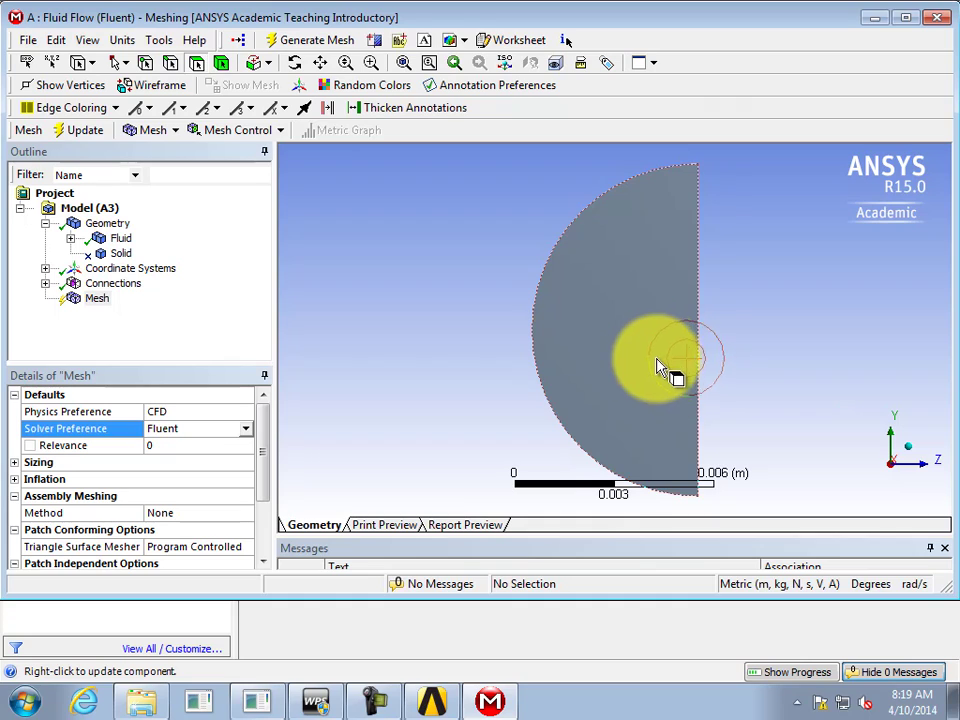
click(639, 325)
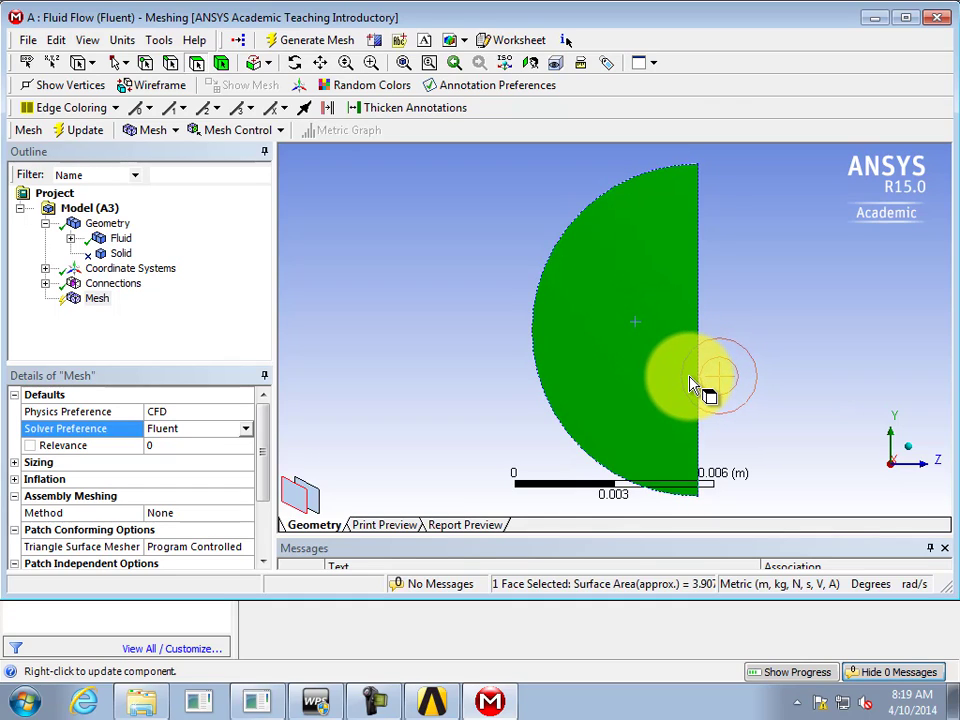
right_click(630, 352)
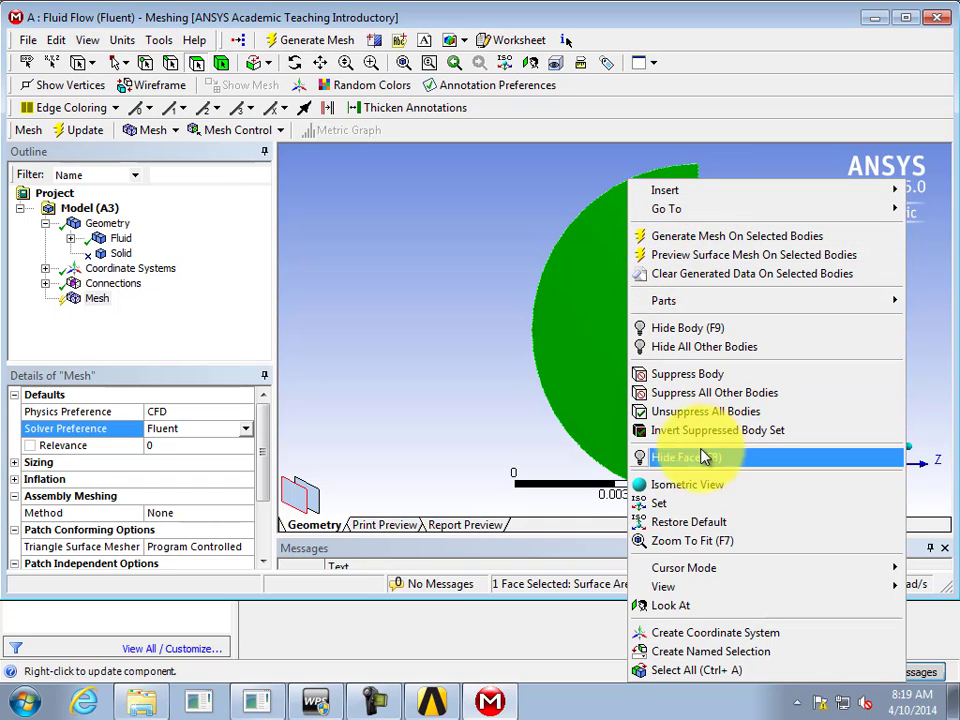
click(718, 658)
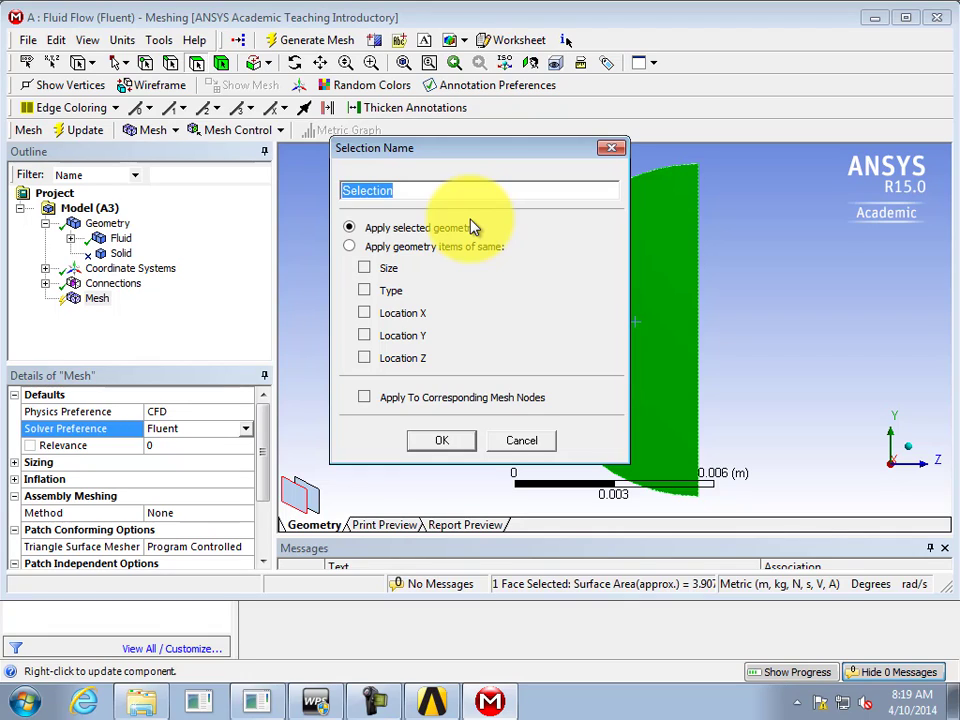
text(velocity in)
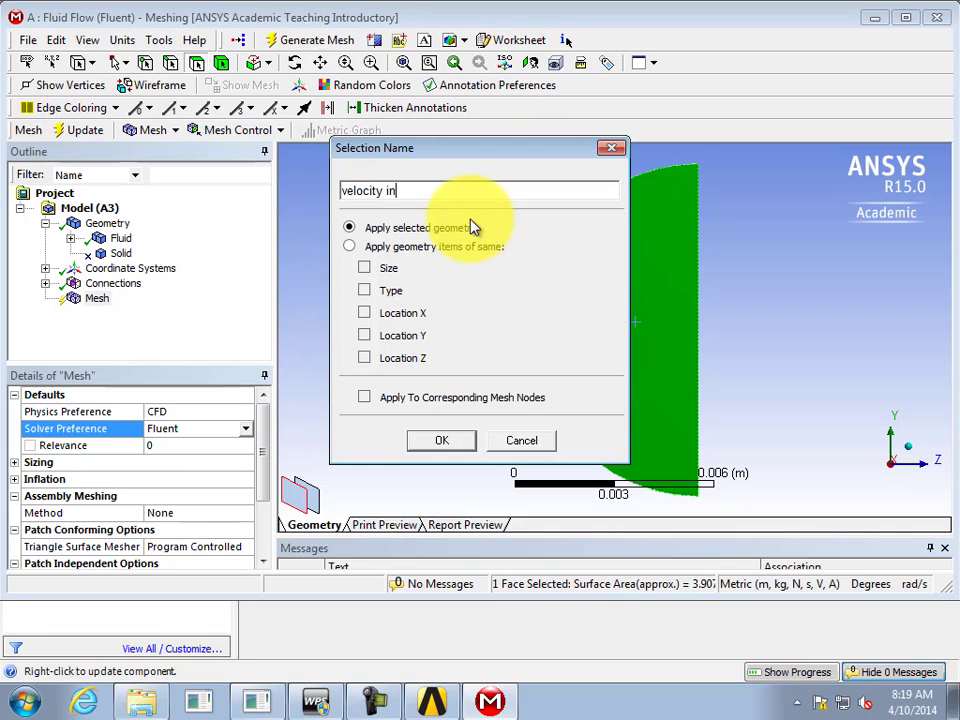
text(let)
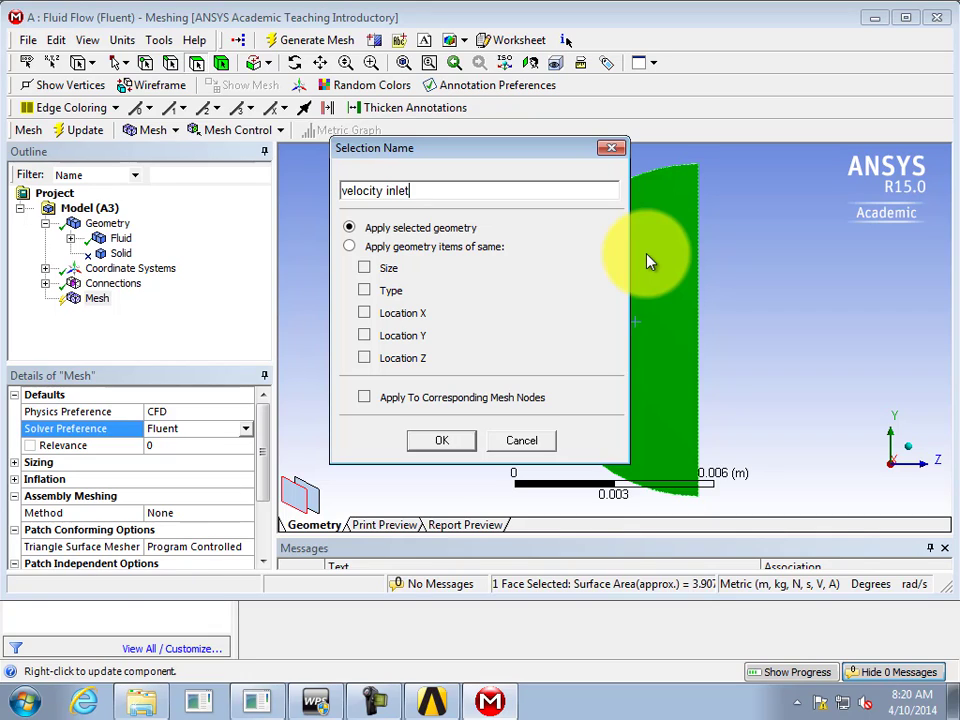
click(440, 441)
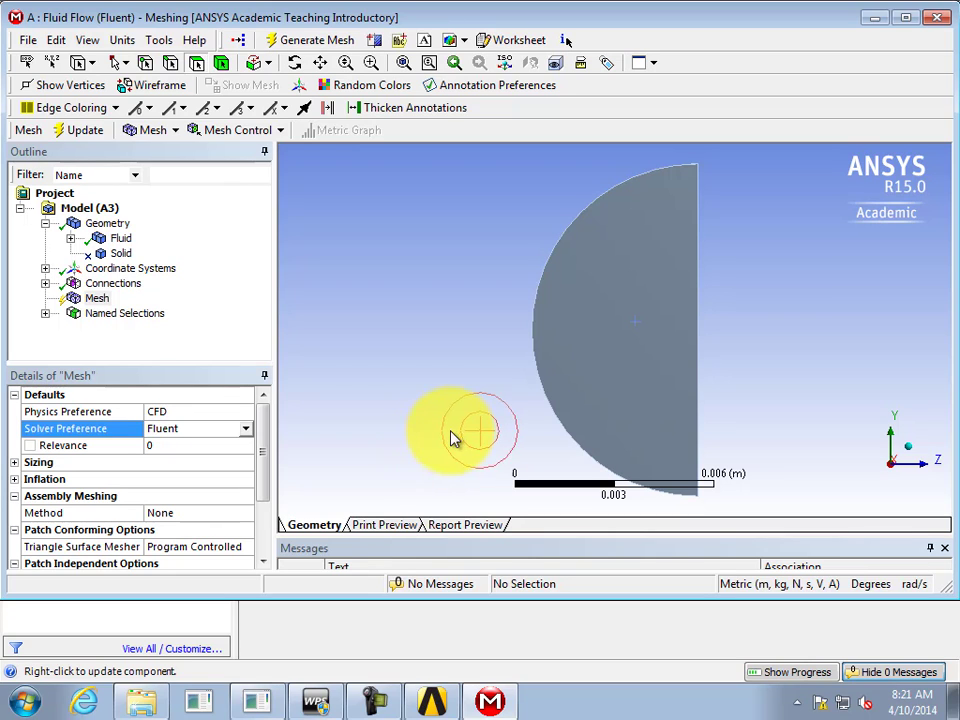
Create a named selection called "pressure outlet" on the semicircular end face at the positive X end
middle_drag(824, 398, 688, 465)
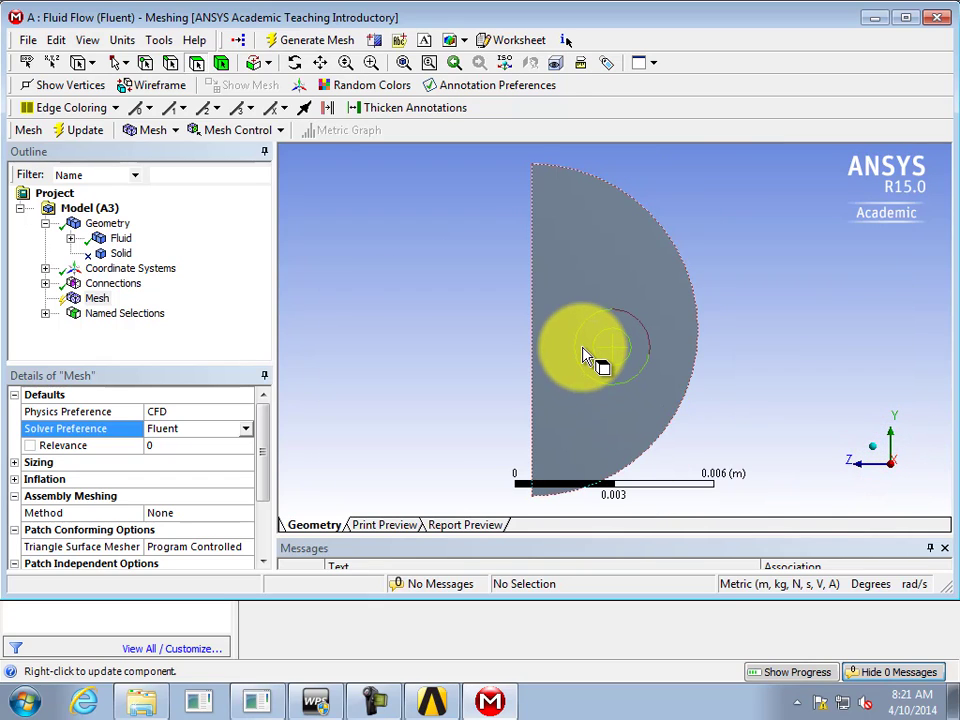
click(587, 357)
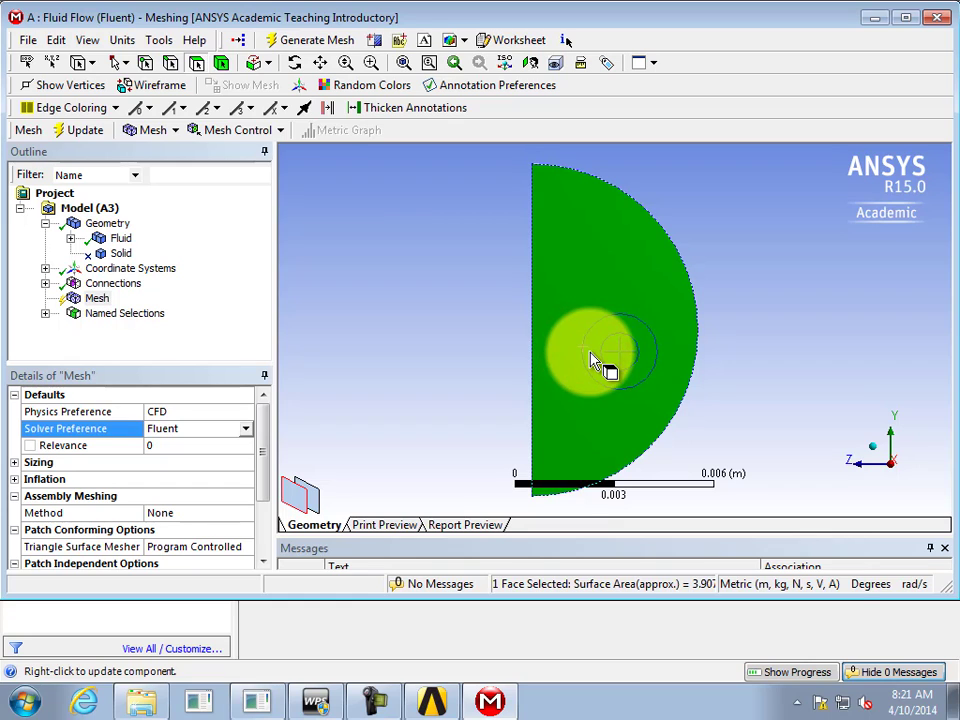
right_click(589, 357)
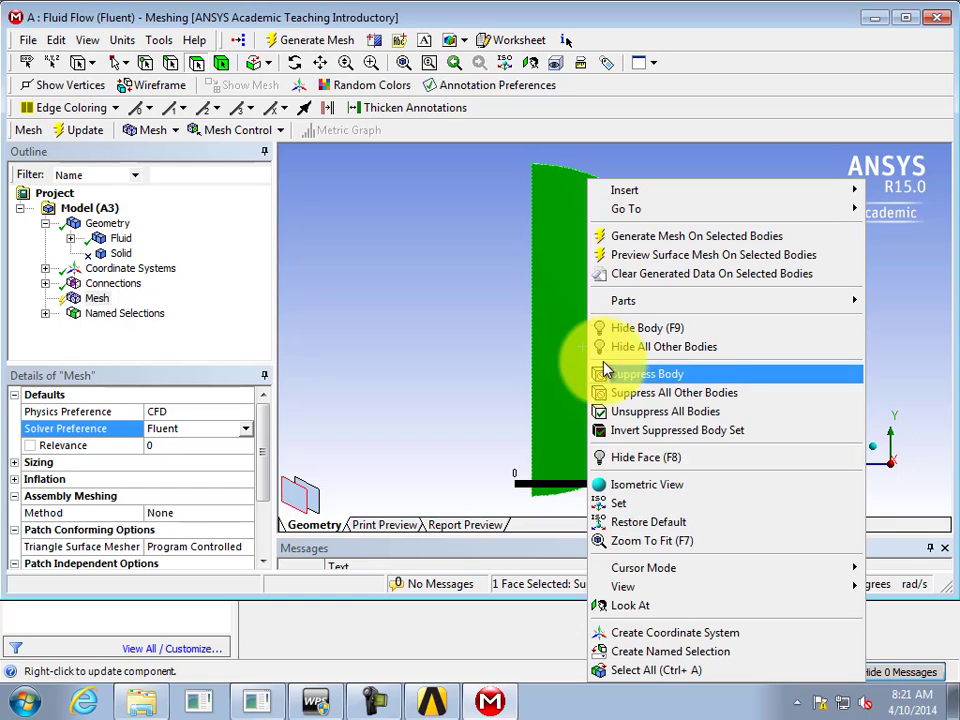
click(671, 650)
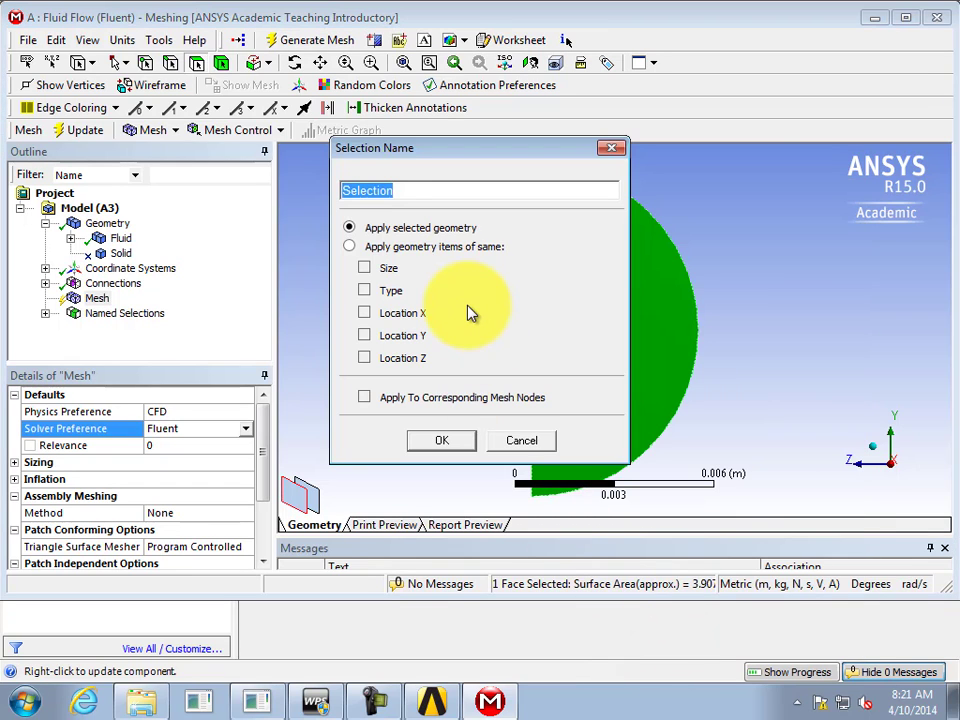
text(pressure outlet)
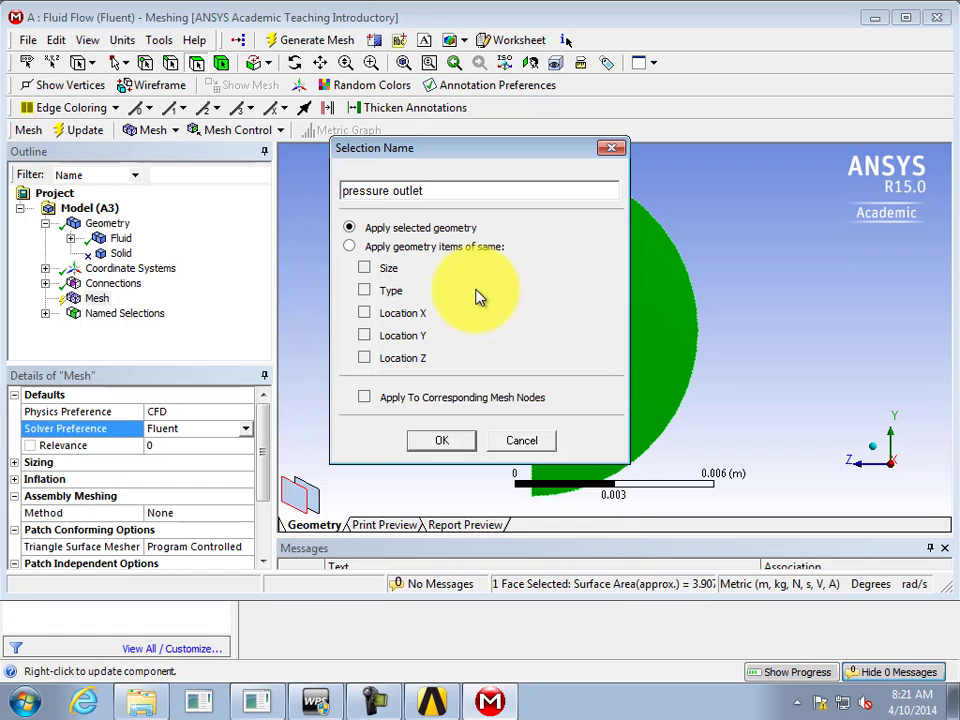
click(452, 445)
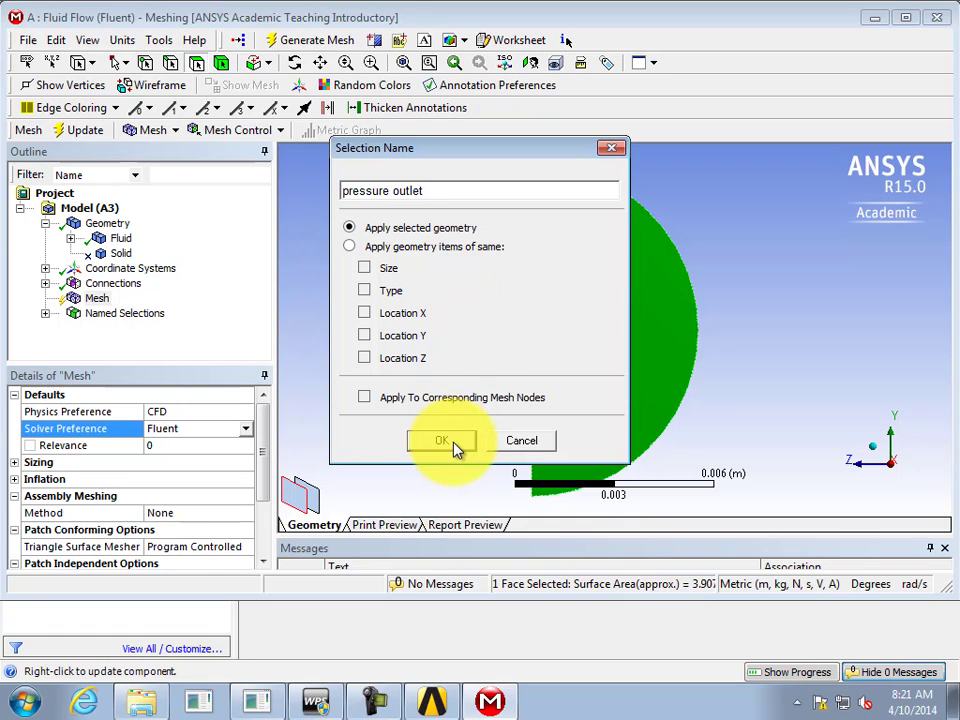
click(454, 443)
click(454, 443)
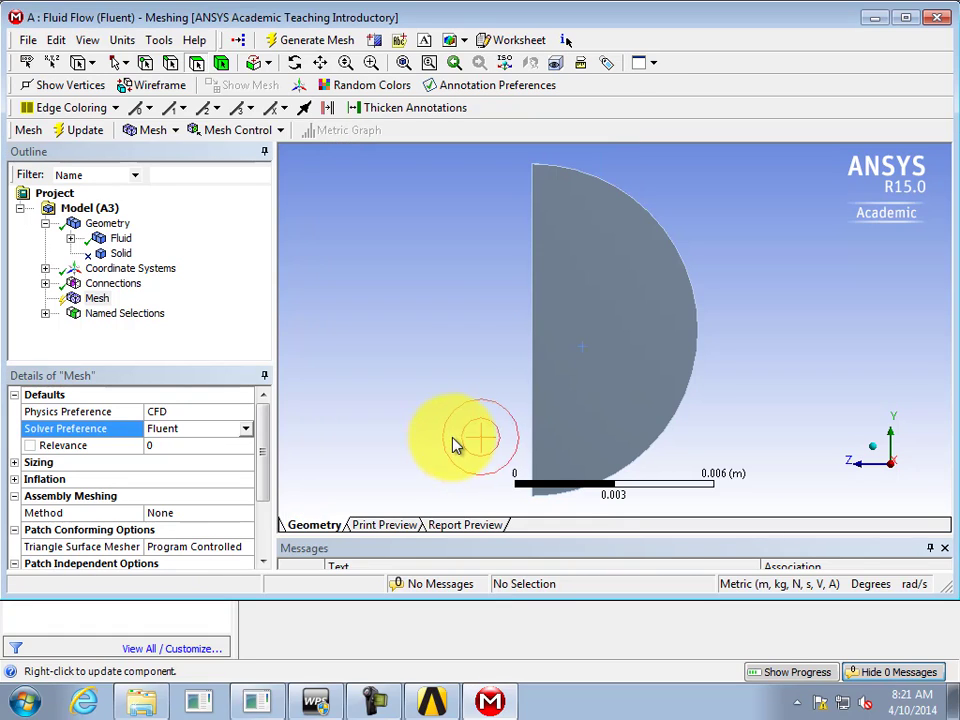
click(441, 414)
Create a named selection called "symmetry" on the large flat cut face and the narrow rectangular face inside the probe cavity
click(852, 470)
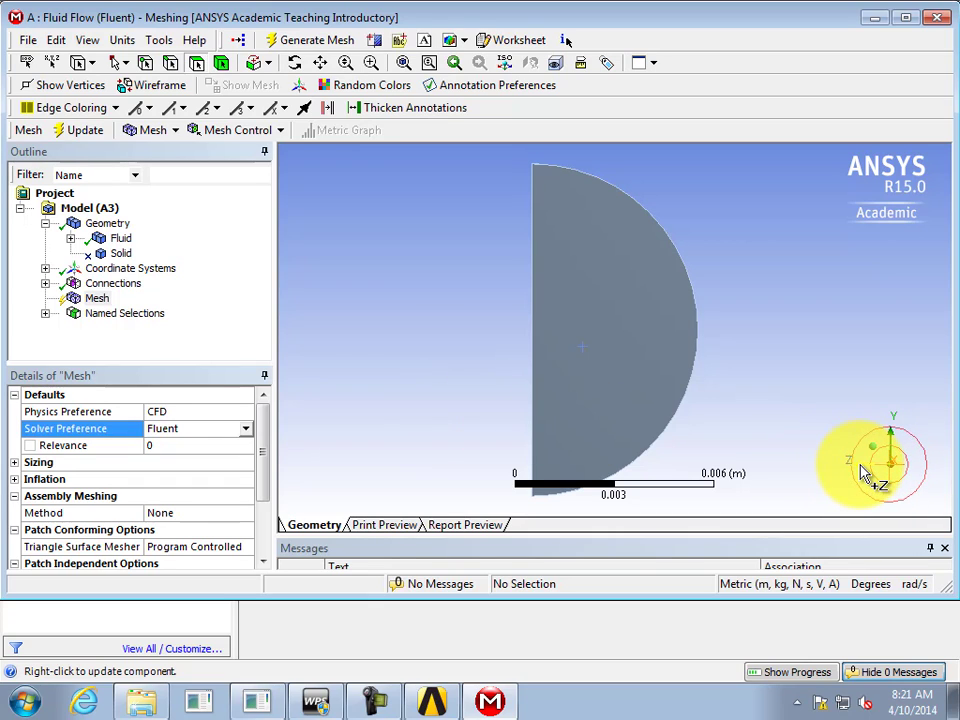
click(862, 472)
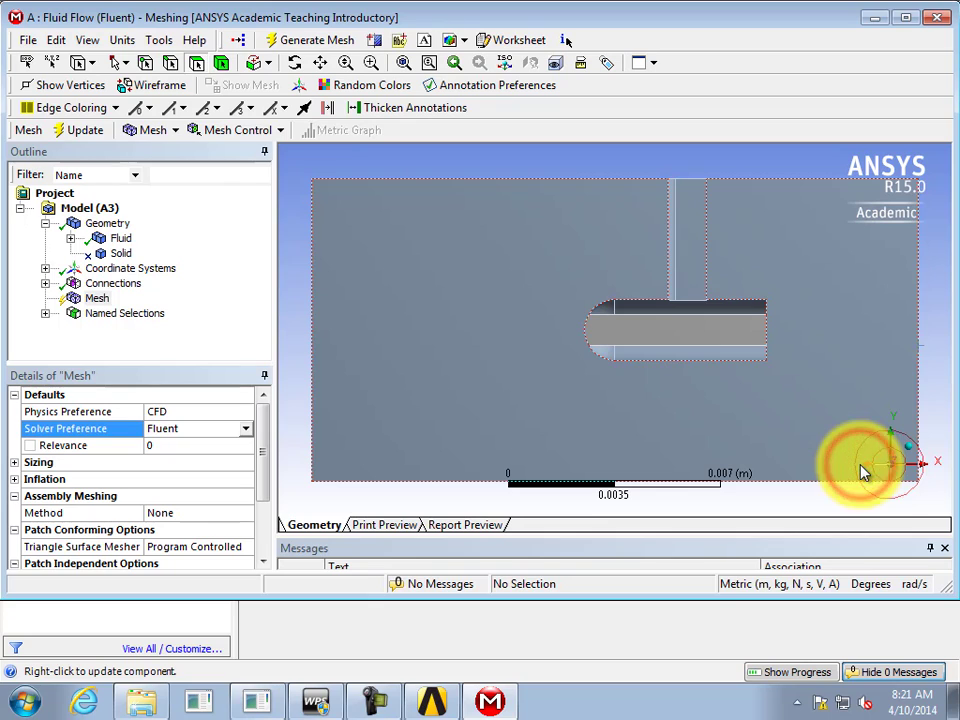
click(846, 332)
click(826, 318)
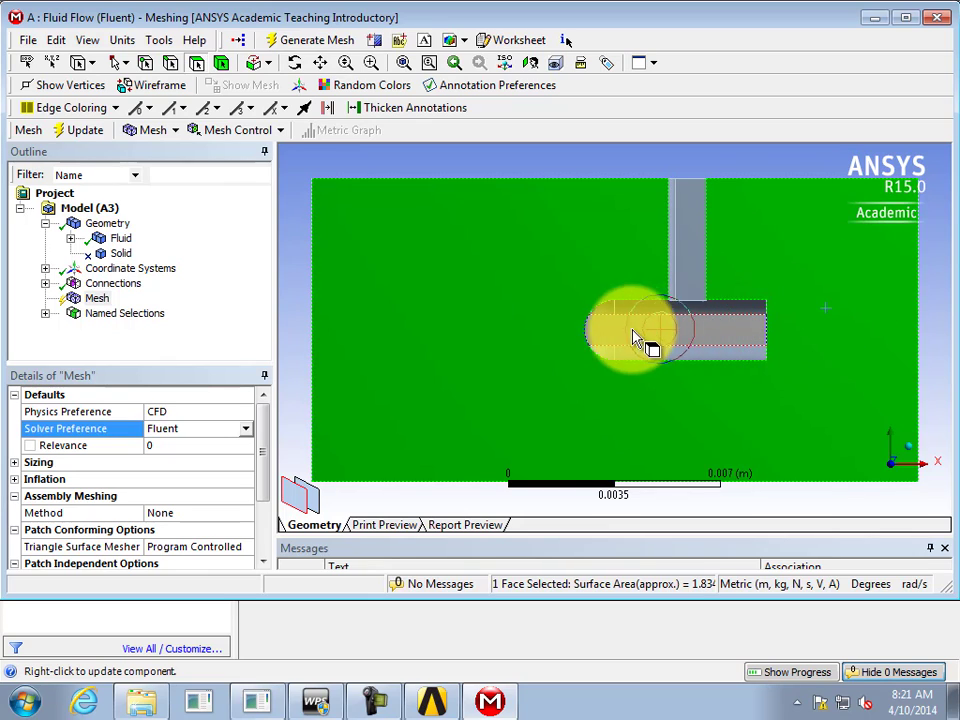
click(717, 342)
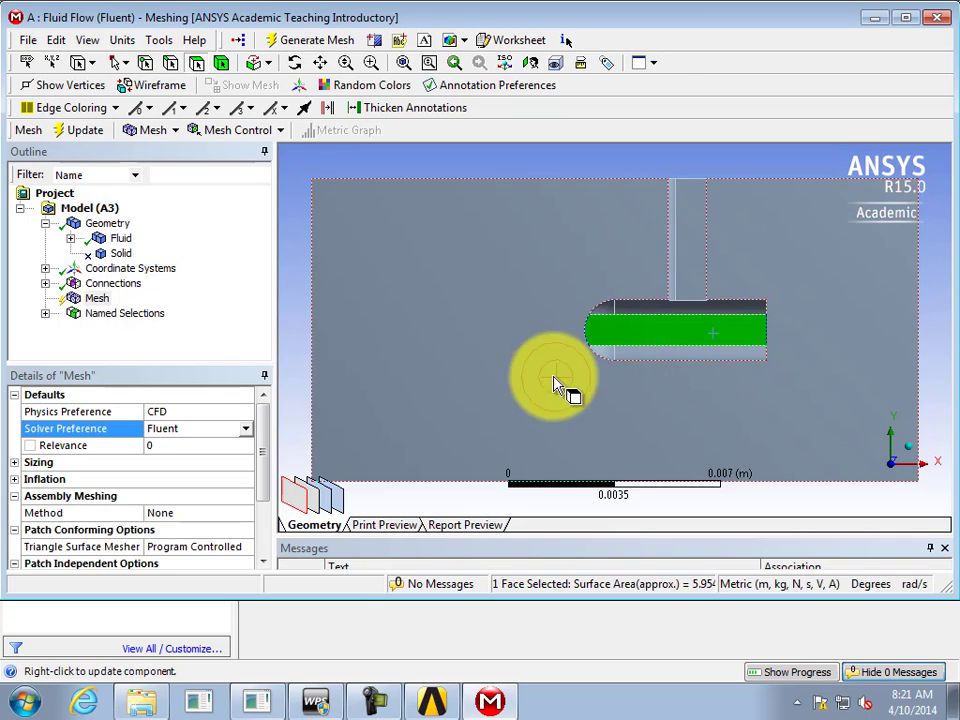
ctrl+click(460, 385)
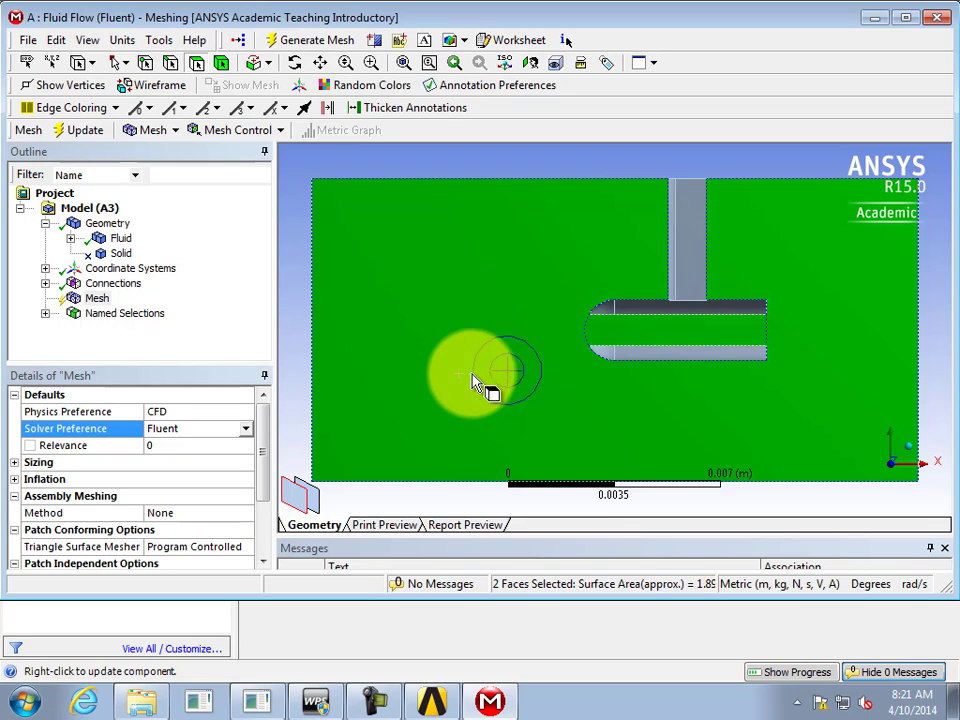
right_click(532, 314)
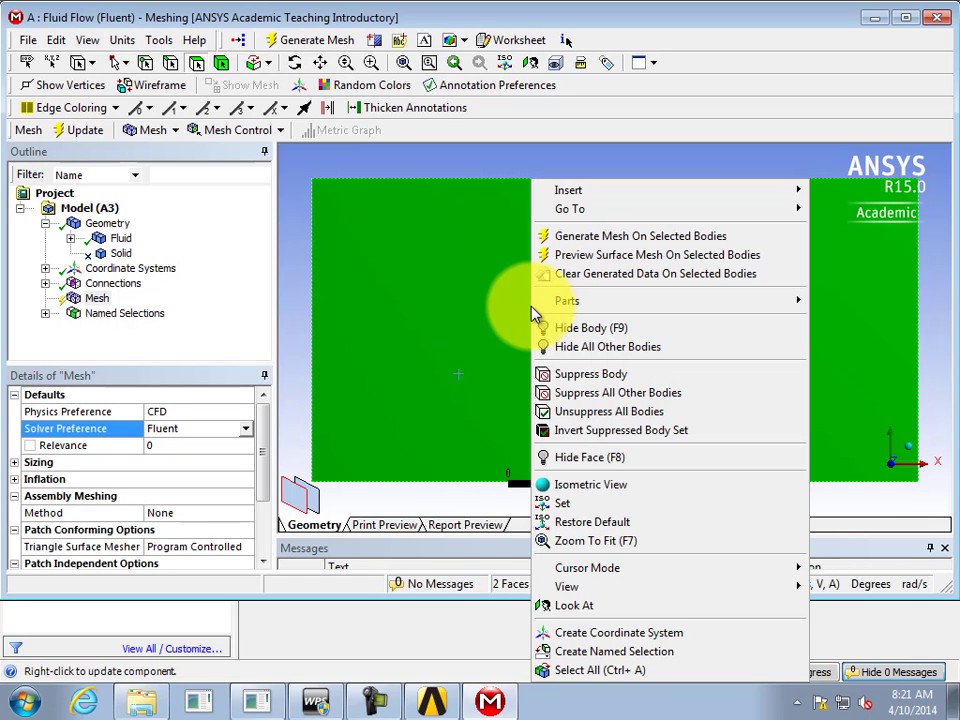
click(628, 651)
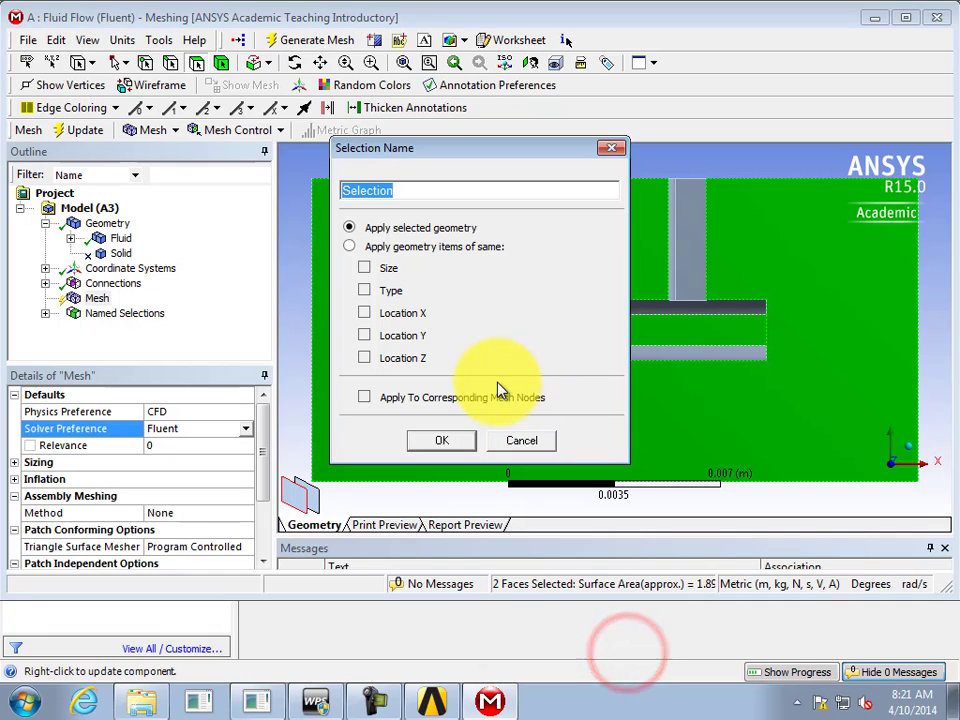
text(symmetry)
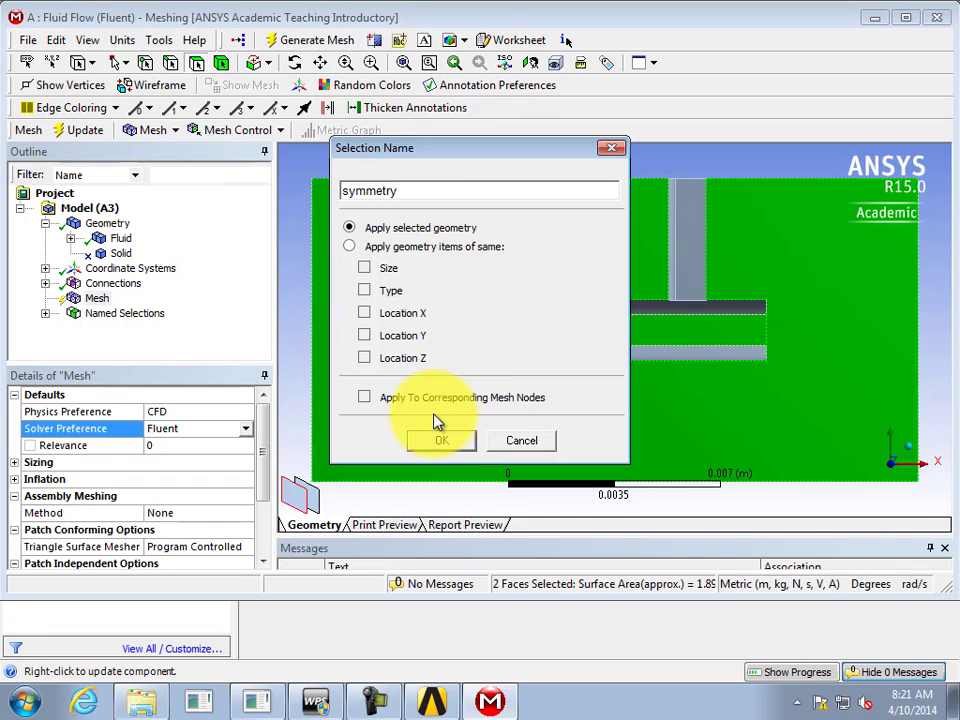
click(443, 442)
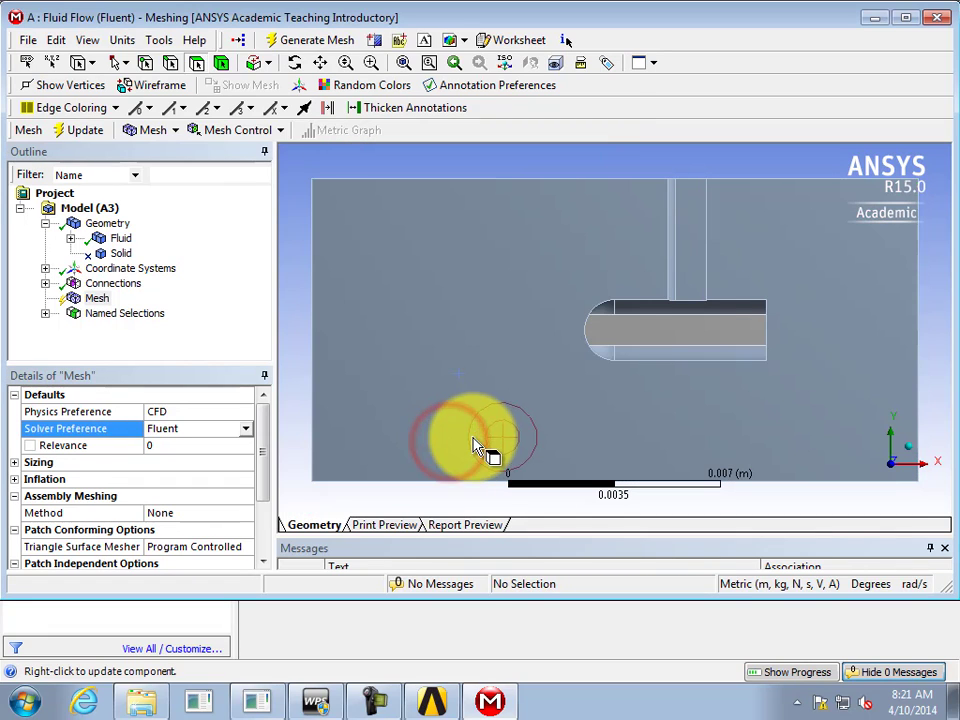
Create a named selection called "far field" on the curved outer cylindrical face of the fluid domain
click(907, 448)
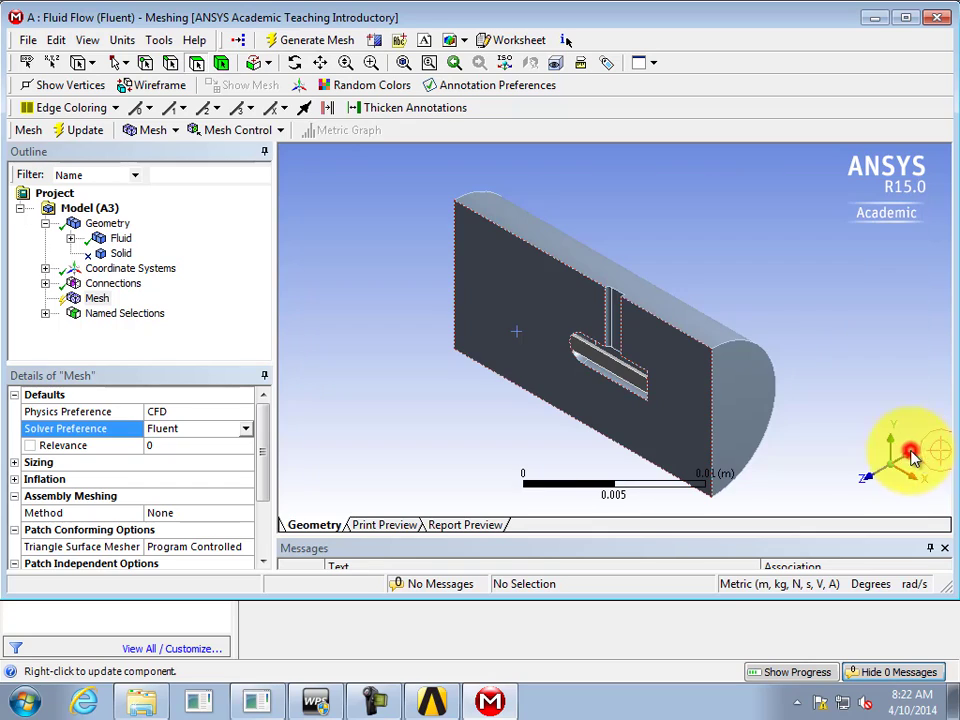
click(684, 320)
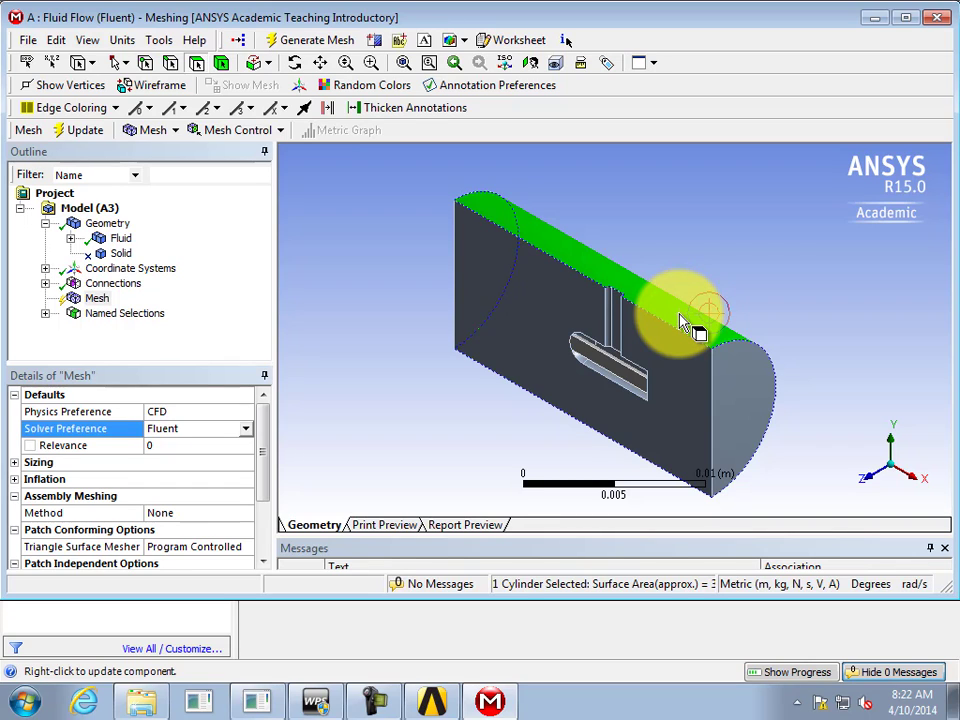
right_click(680, 321)
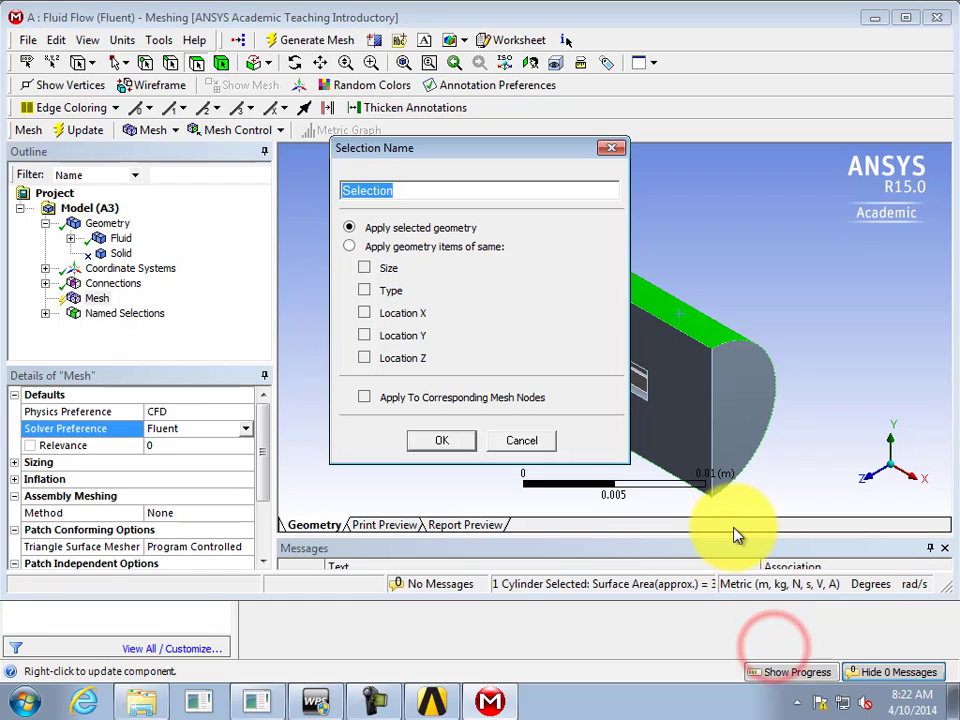
text(far field)
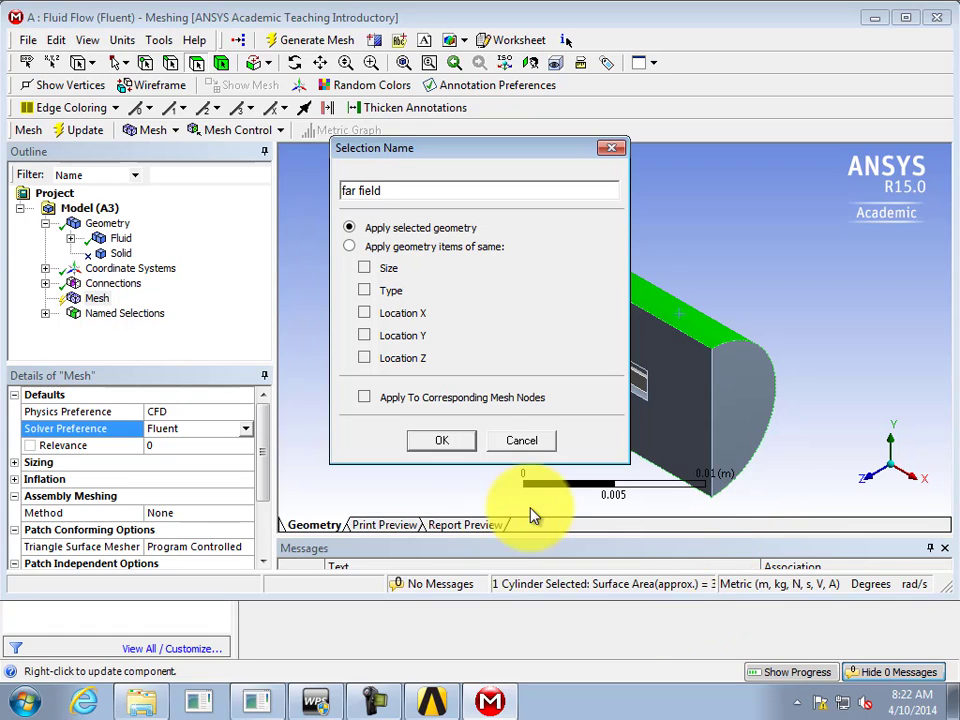
click(441, 441)
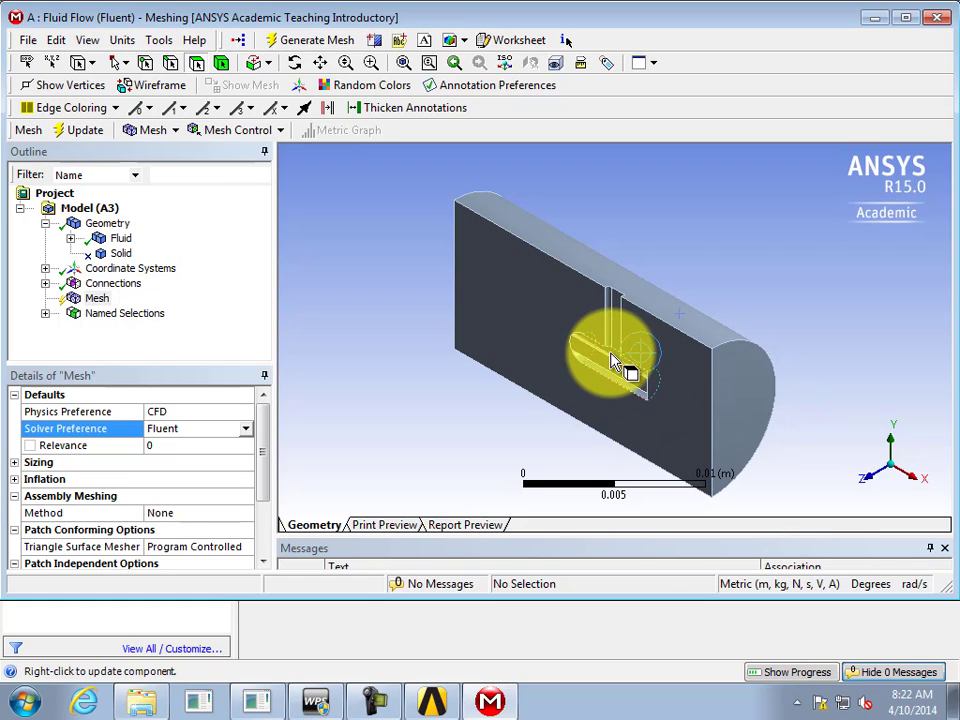
Review the velocity inlet, pressure outlet, symmetry and far field named selections in the model outline
click(683, 316)
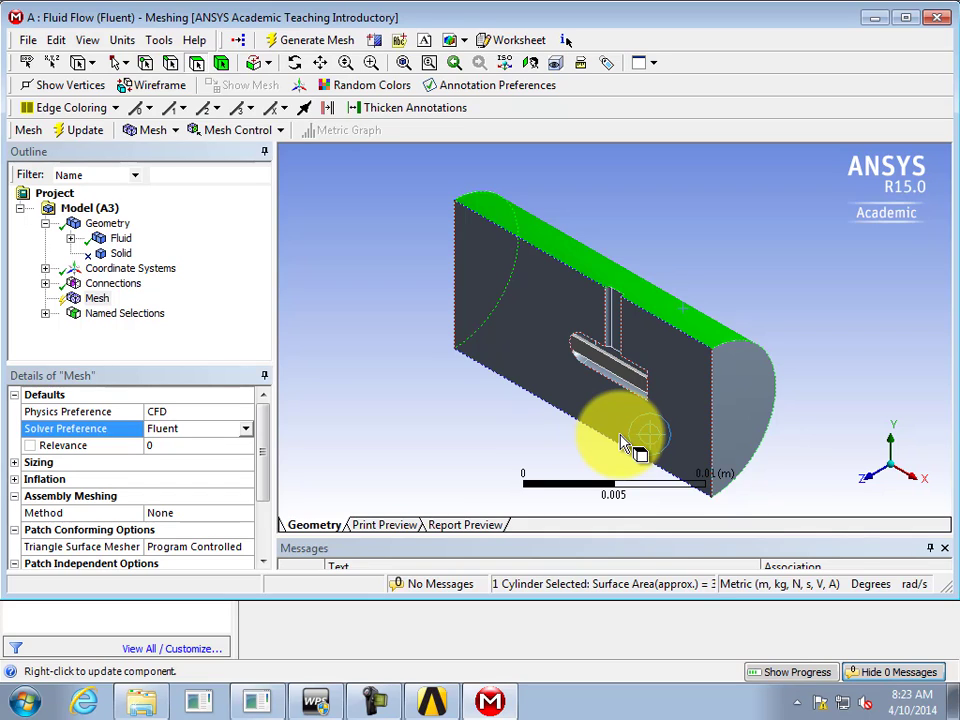
click(45, 314)
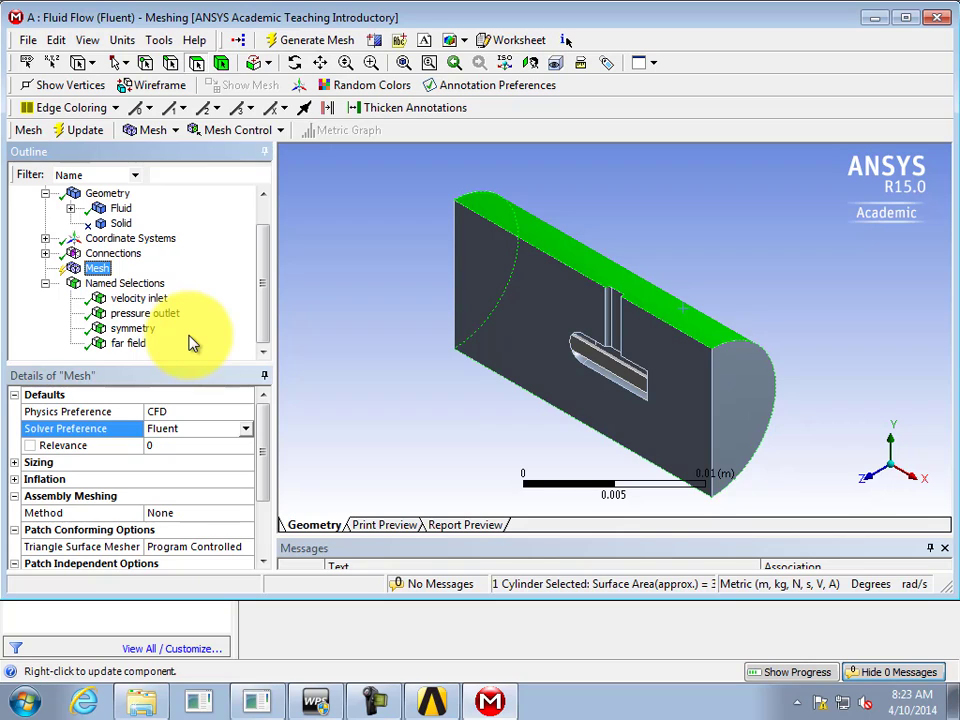
click(120, 298)
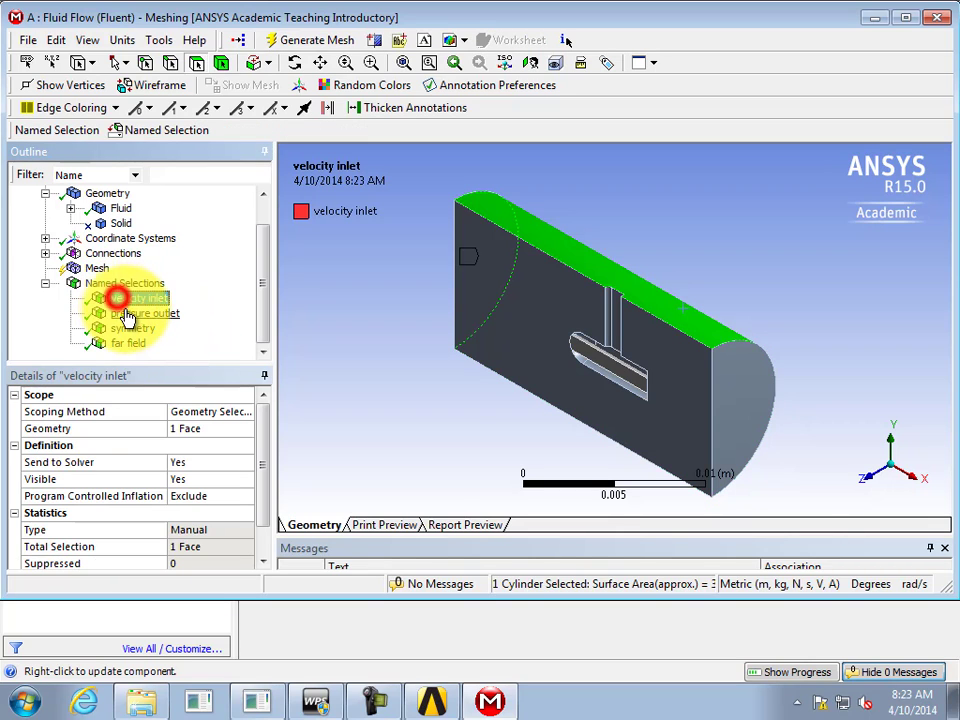
click(128, 313)
click(132, 328)
click(129, 344)
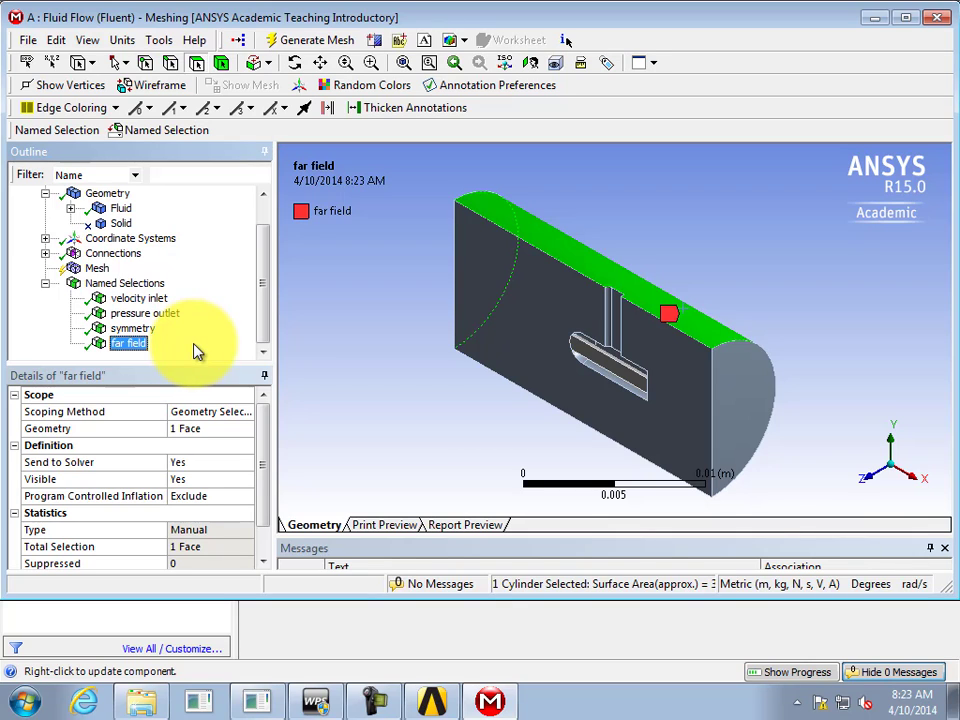
Generate the mesh for the fluid domain with the default CFD settings
click(96, 268)
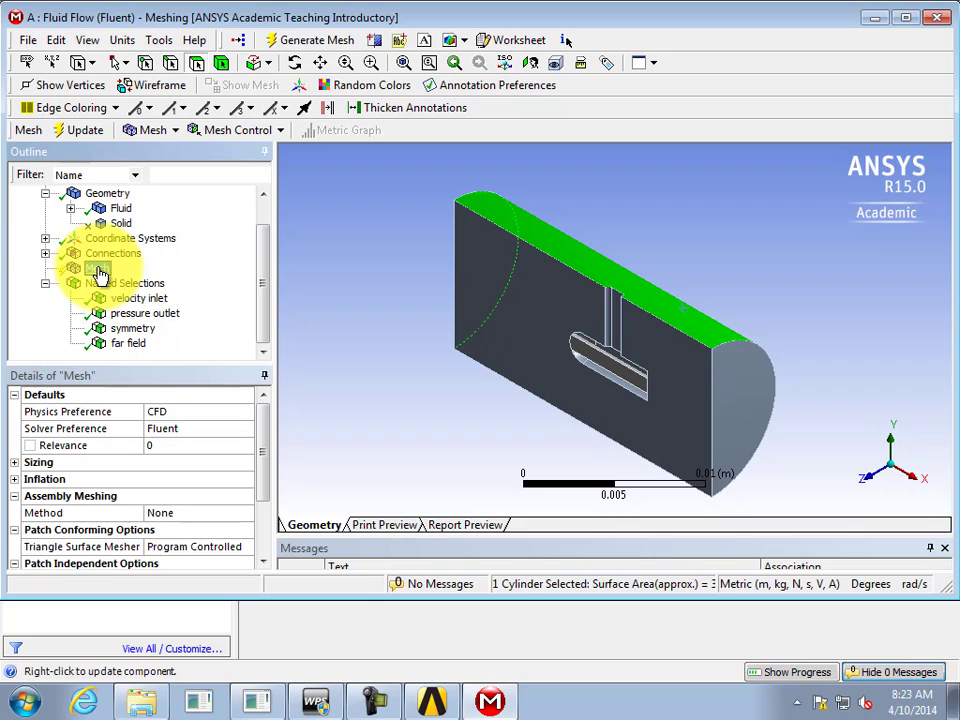
right_click(100, 272)
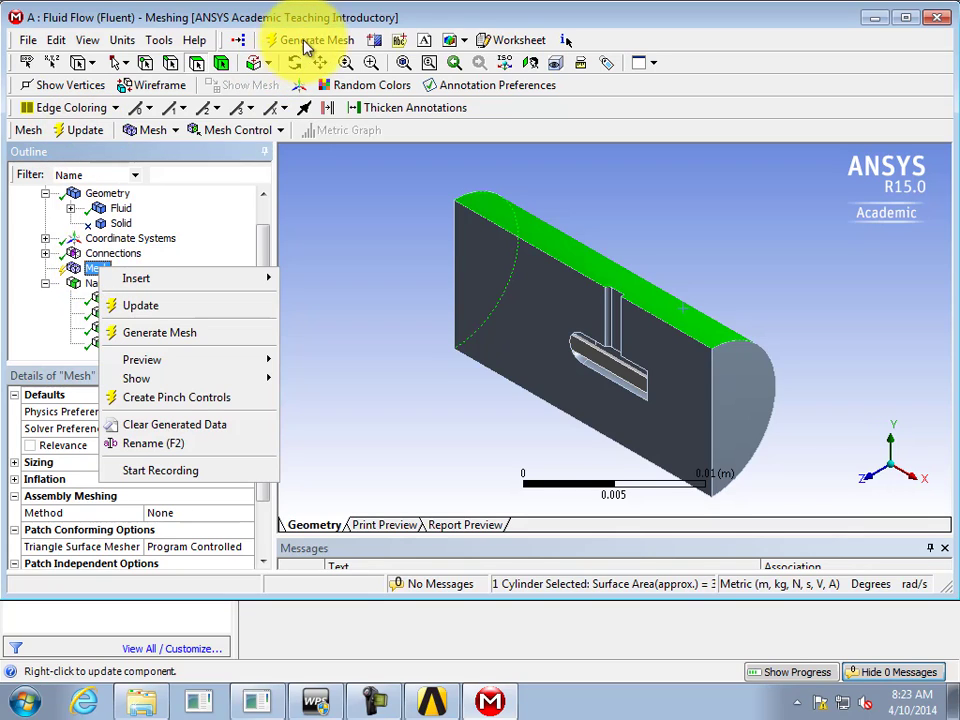
click(172, 335)
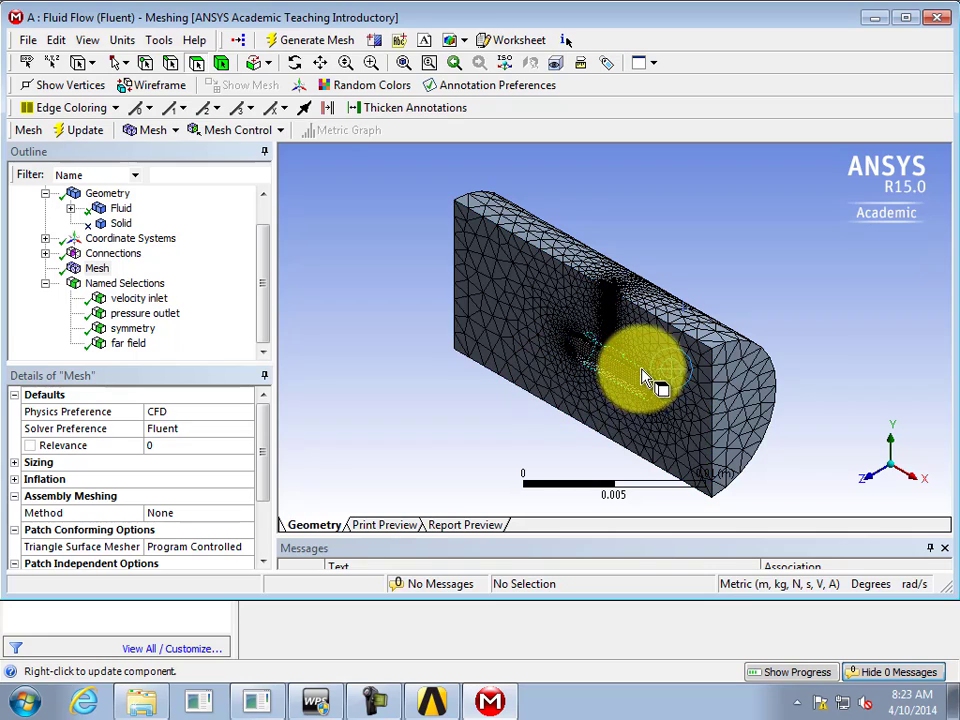
Inspect the mesh on the symmetry plane, update the mesh for the project and close the Meshing application
click(868, 475)
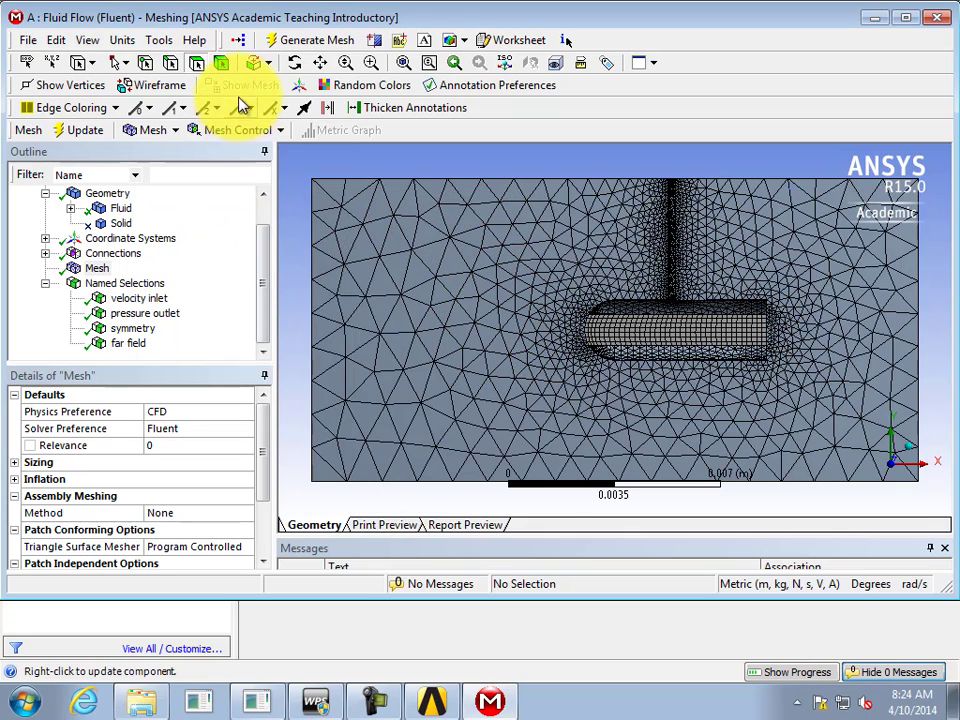
click(80, 132)
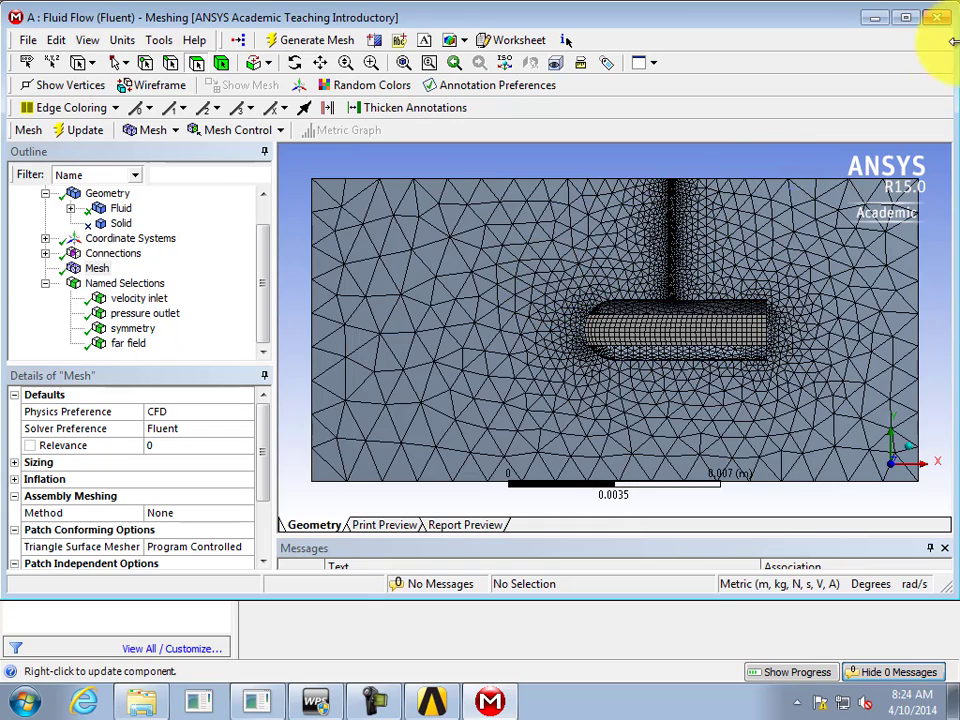
click(937, 17)
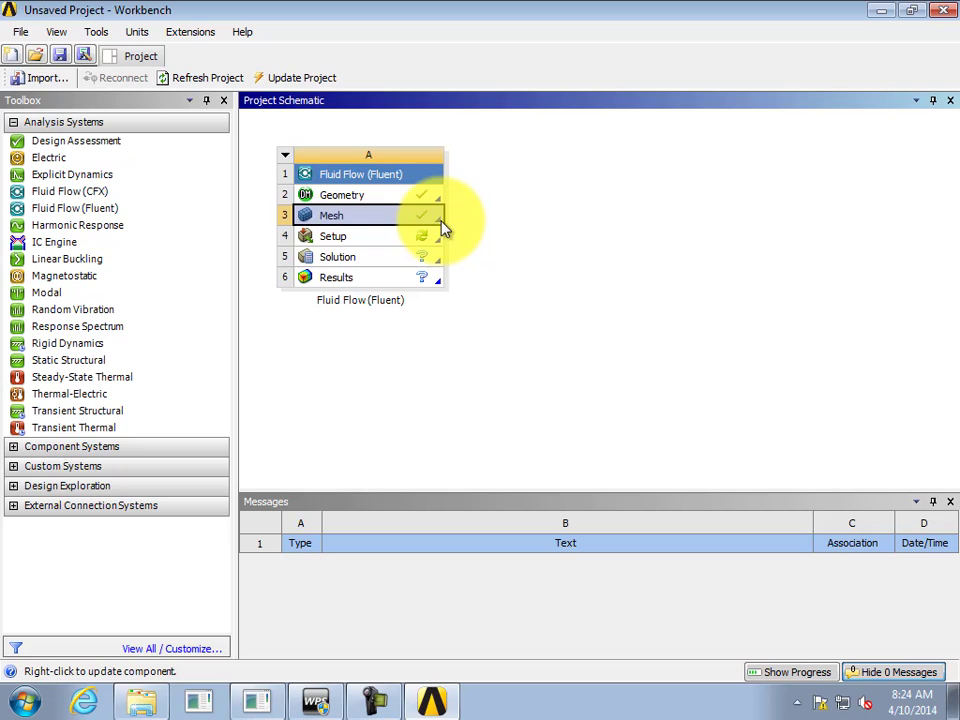
Save the Workbench project as basic_probe_fluent in the Downloads folder, unlocking the existing locked project
click(59, 57)
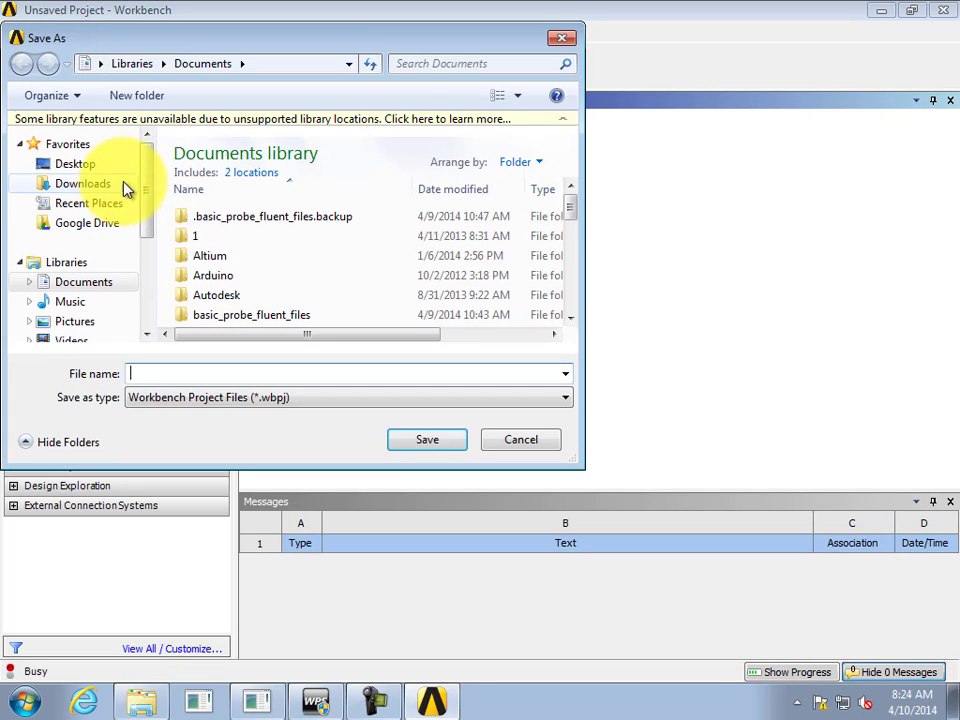
click(75, 186)
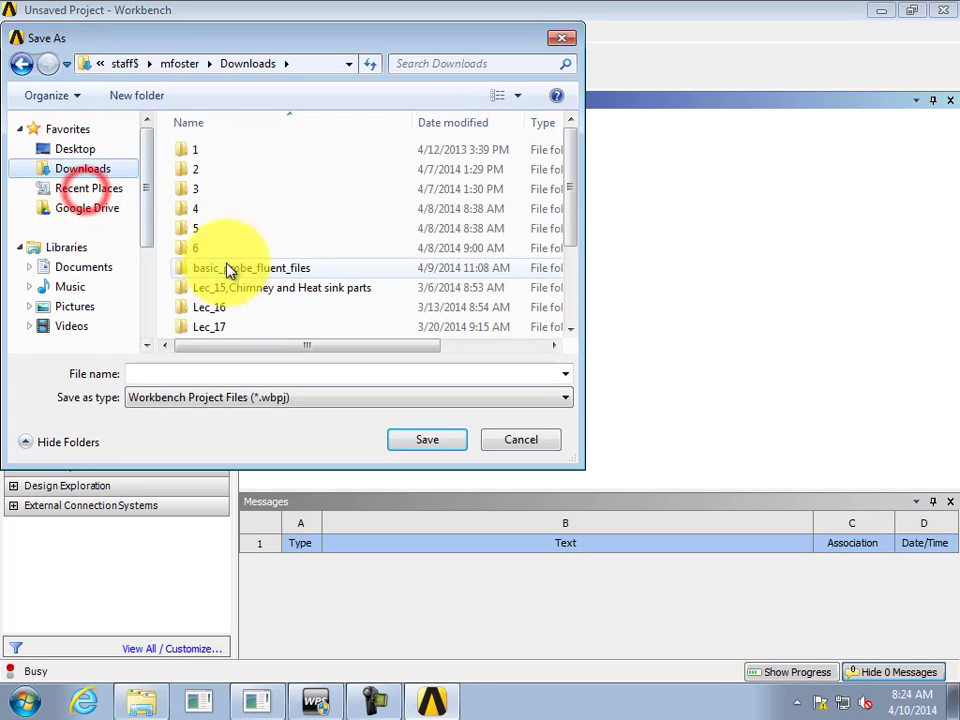
click(226, 370)
text(basic_pro)
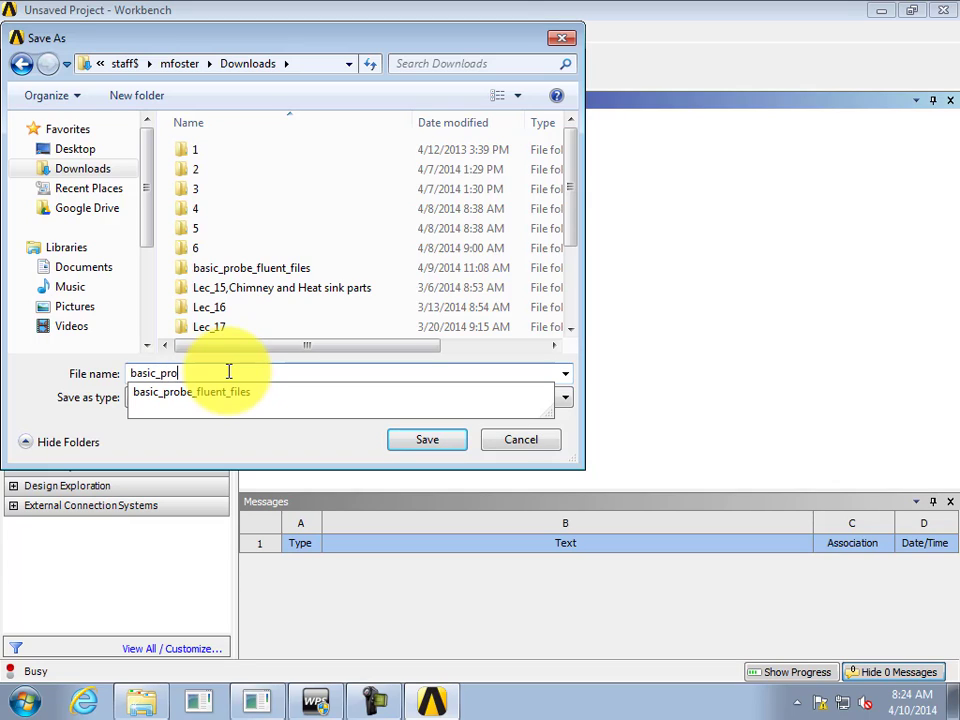
text(be_fluent)
key(Return)
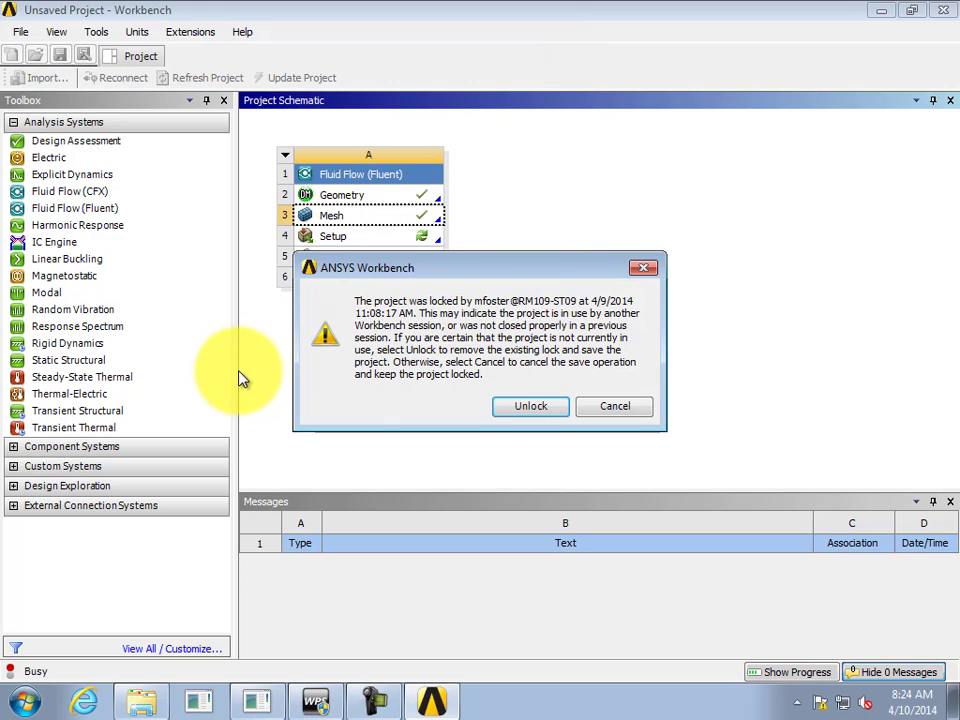
click(541, 405)
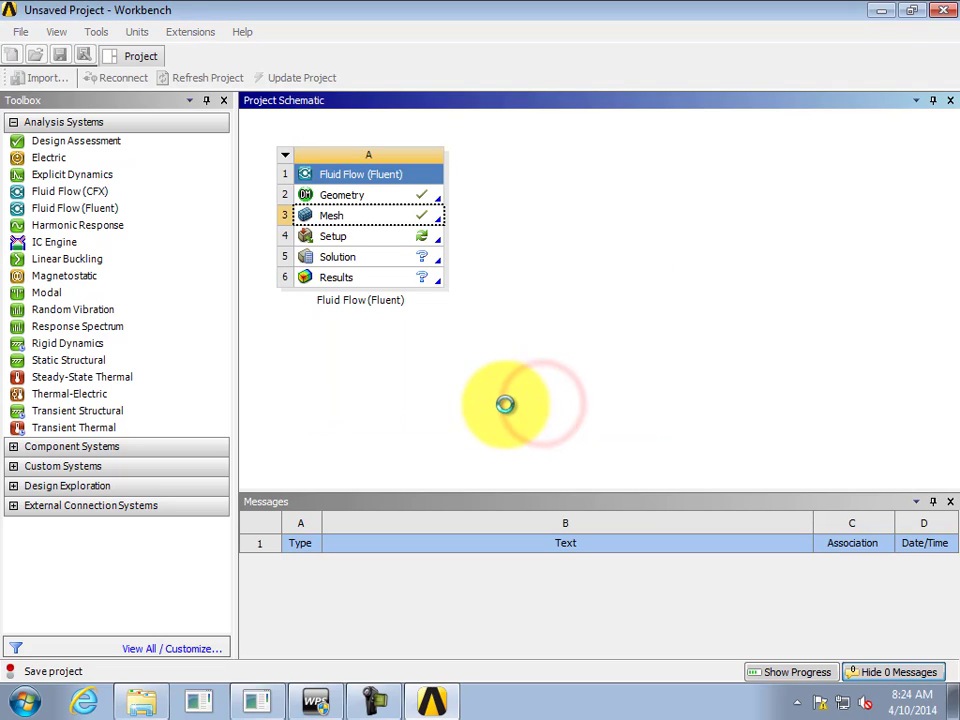